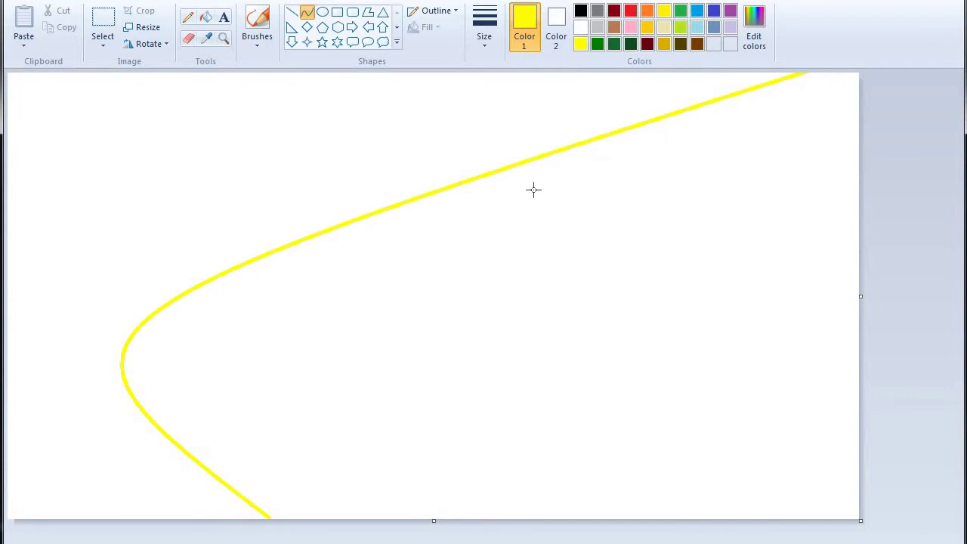
- Bend the yellow curve further toward the canvas's lower edge and recolor it pure red
mouse_move(534, 189)
mouse_down()
mouse_move(632, 272)
mouse_move(587, 340)
mouse_move(443, 349)
mouse_move(425, 326)
mouse_up()
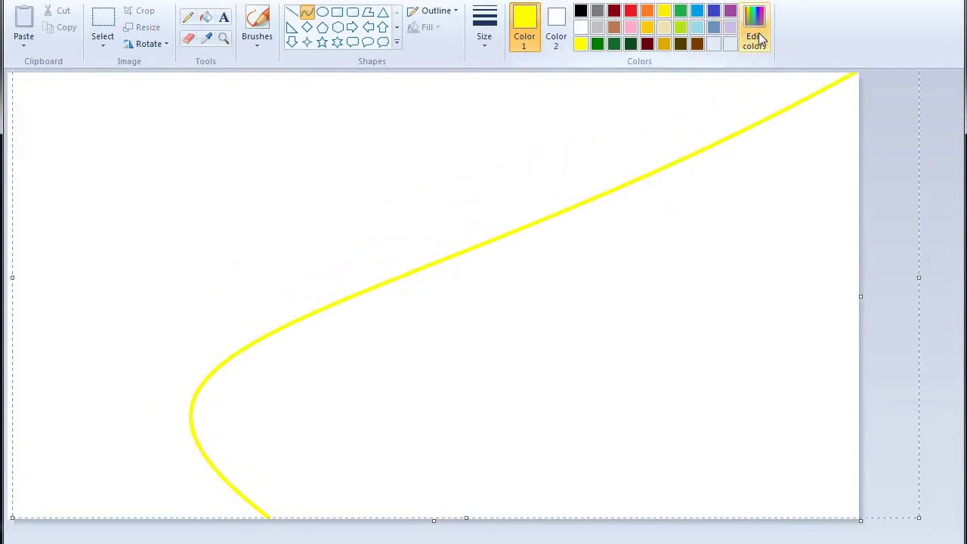
click(755, 30)
click(329, 218)
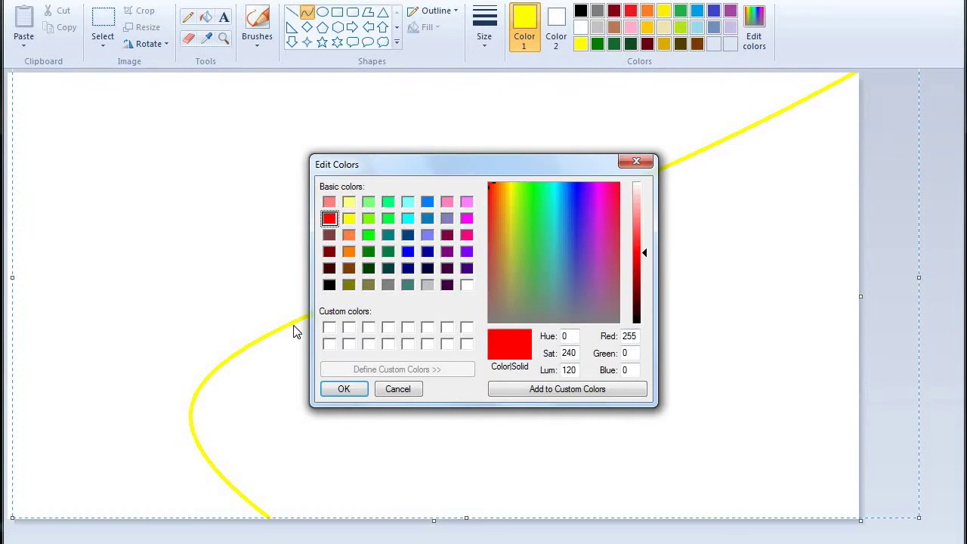
click(343, 389)
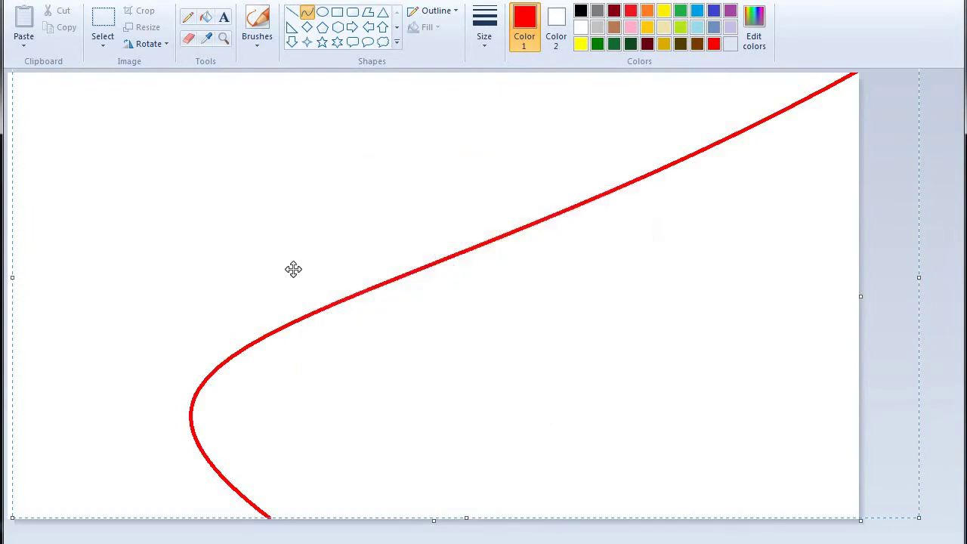
- Fill the area below the curve with red and the area above it with yellow
click(205, 16)
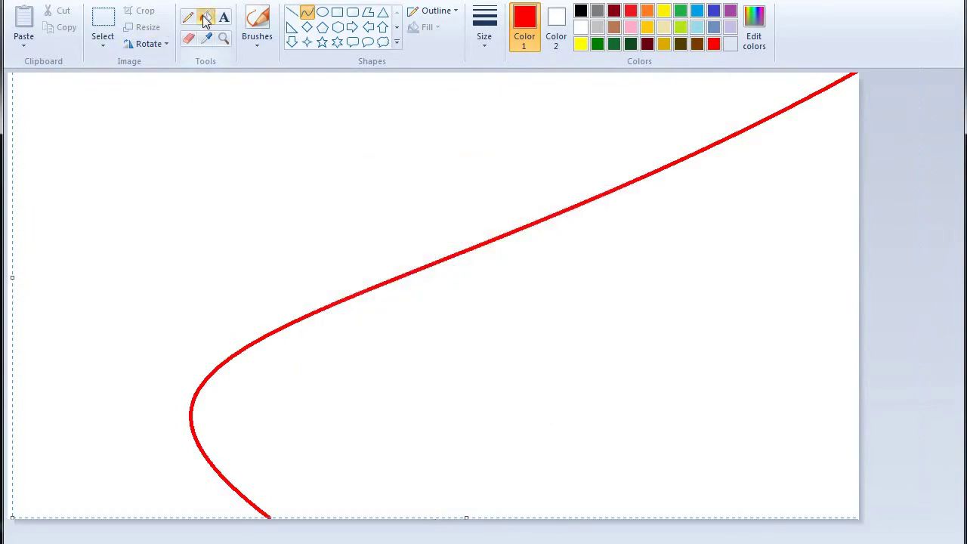
click(459, 265)
click(406, 221)
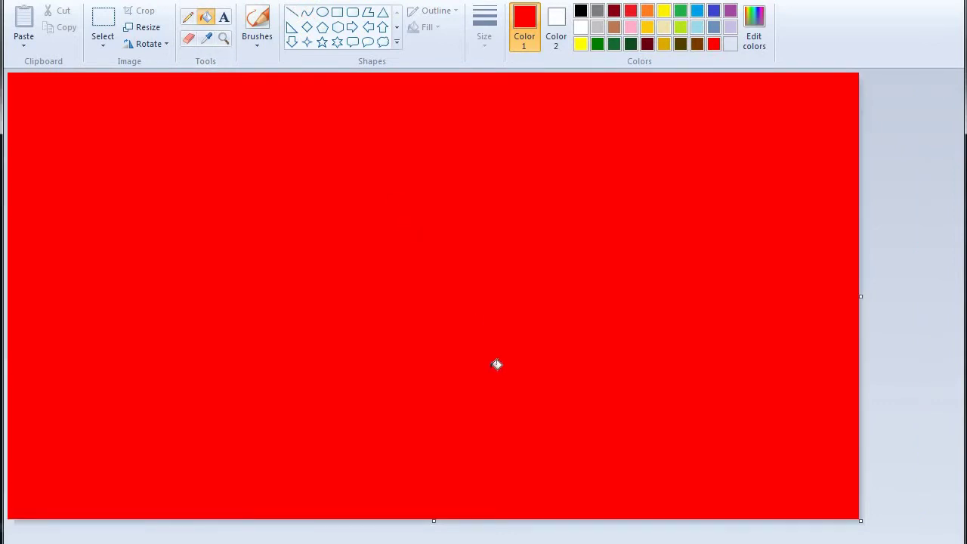
key(ctrl+z)
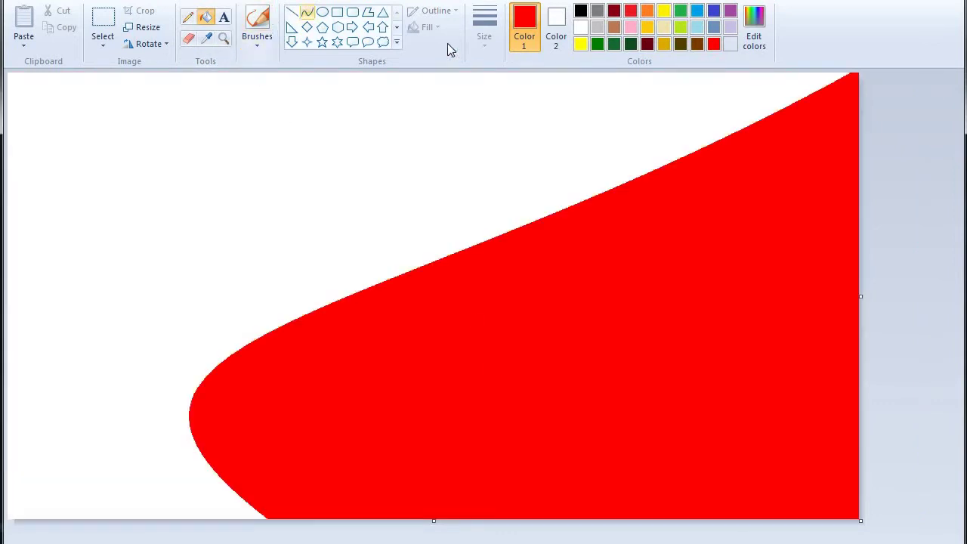
click(580, 43)
click(495, 104)
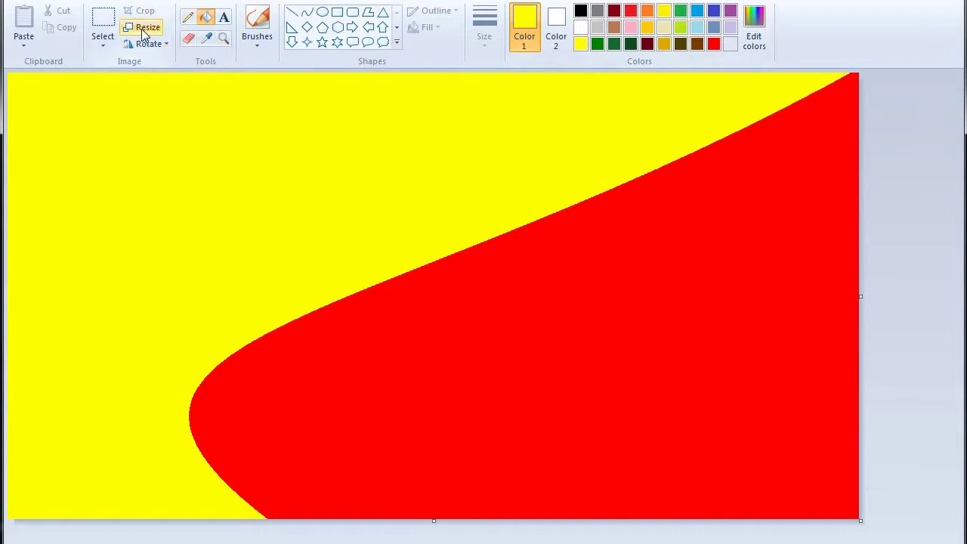
- Copy the image's horizontal pixel value, then resize the width to 1 pixel without maintaining the aspect ratio
click(144, 28)
click(184, 85)
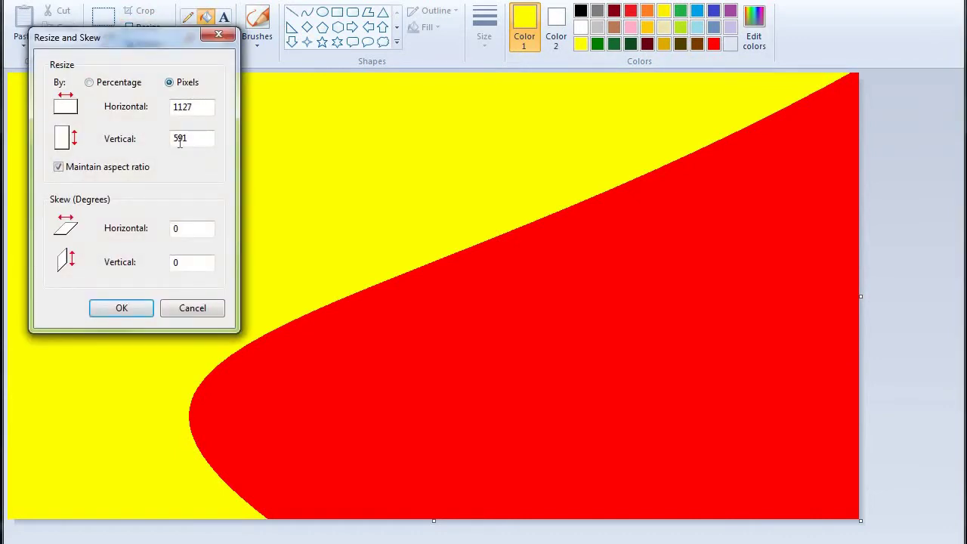
click(130, 169)
double_click(187, 109)
right_click(187, 110)
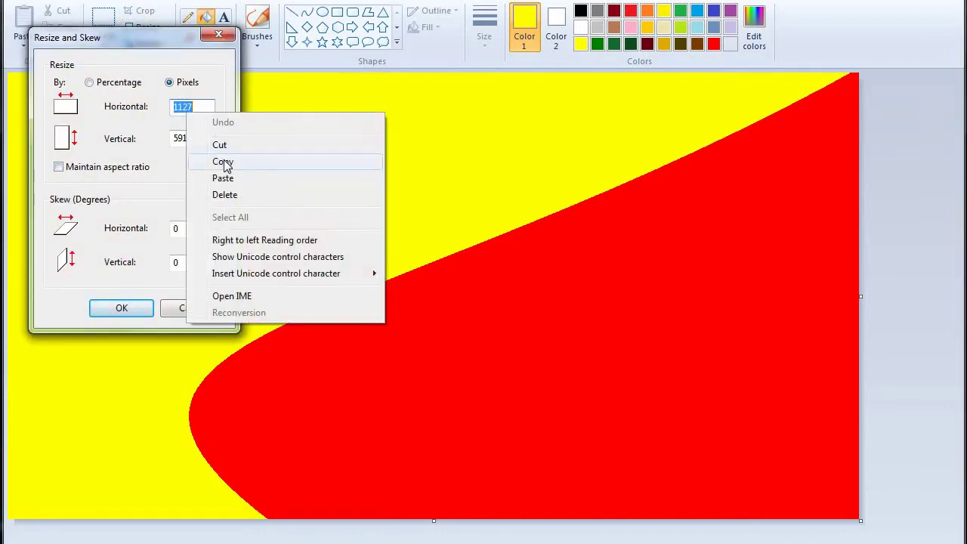
click(224, 159)
text(1)
key(Return)
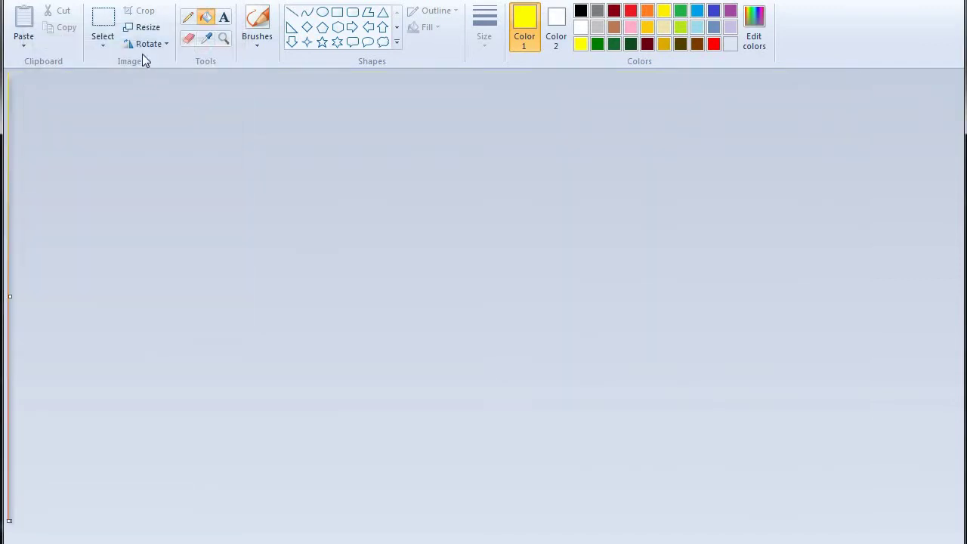
- Resize the image's width back to the copied 1127 pixels without maintaining the aspect ratio
click(146, 29)
click(182, 83)
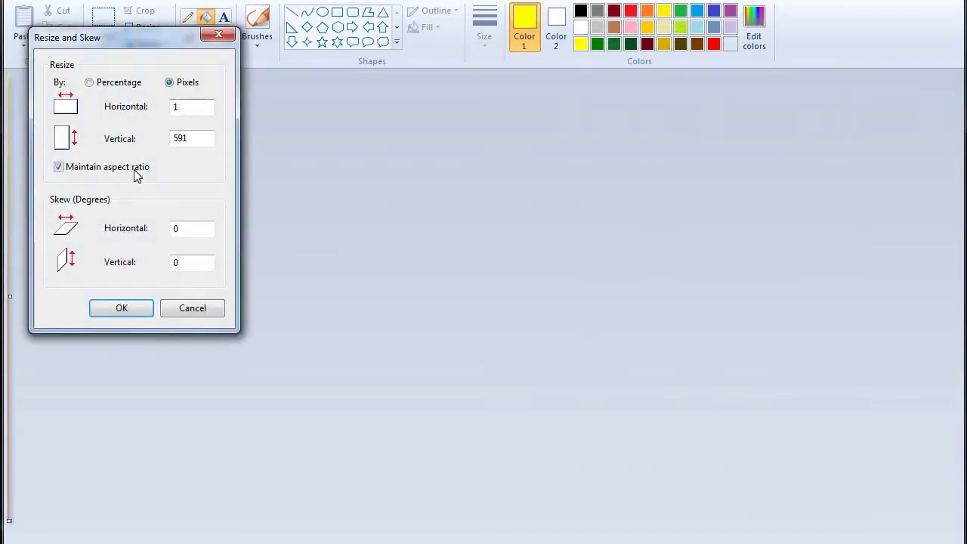
click(148, 166)
right_click(190, 110)
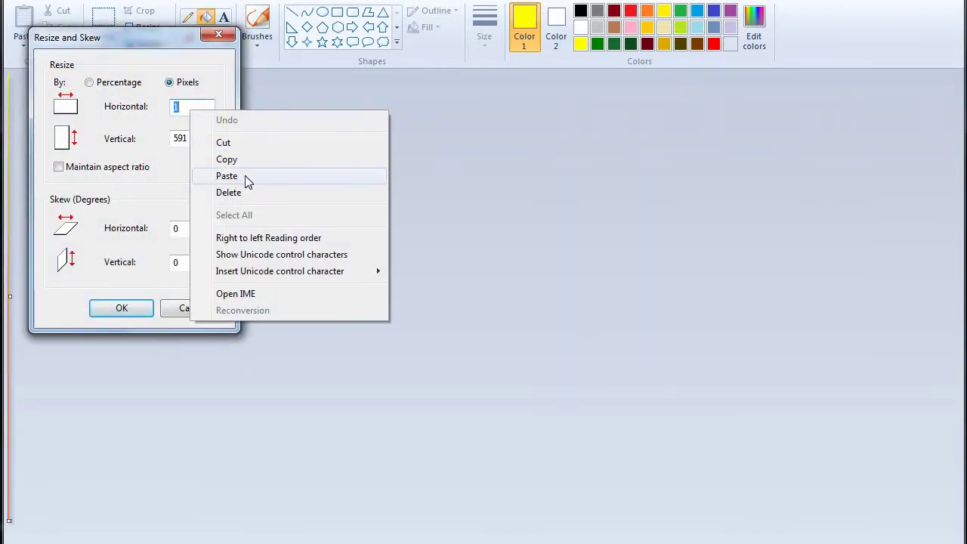
click(244, 179)
click(124, 307)
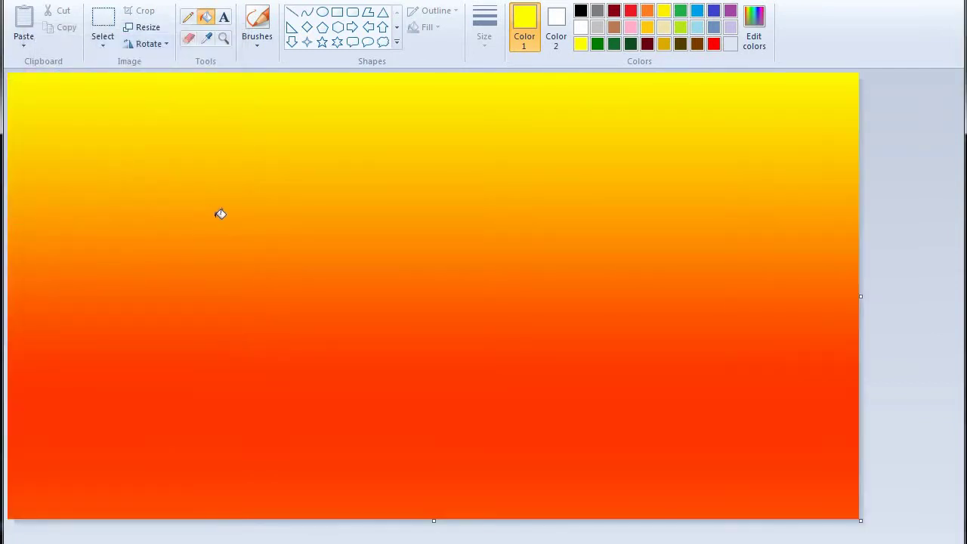
- Select the whole gradient and squash it vertically to roughly the upper two thirds of the canvas
click(101, 44)
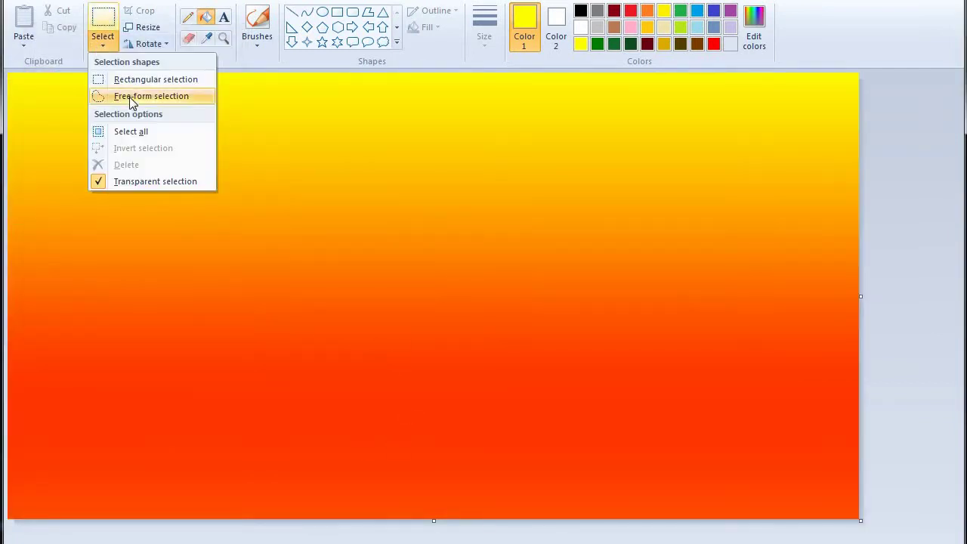
click(149, 133)
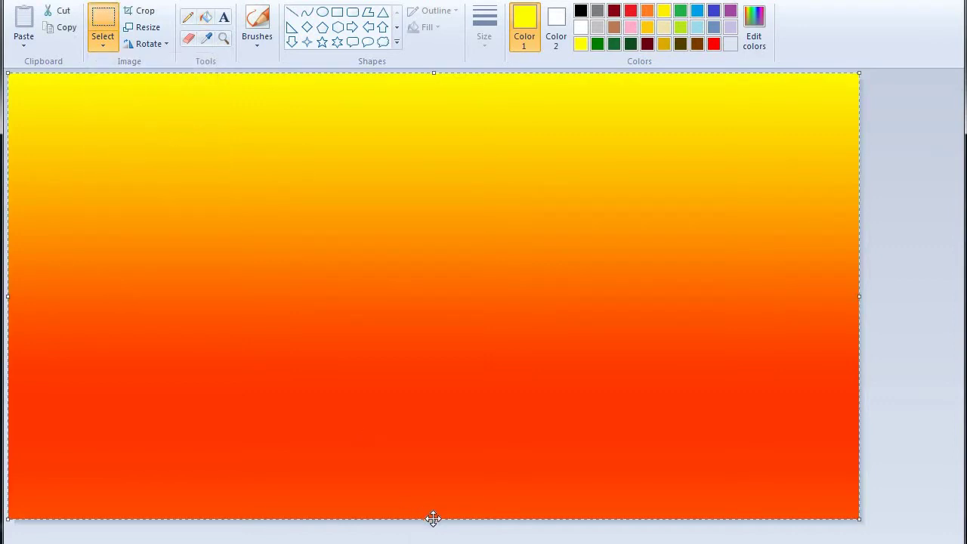
drag(436, 520, 454, 414)
drag(462, 351, 464, 351)
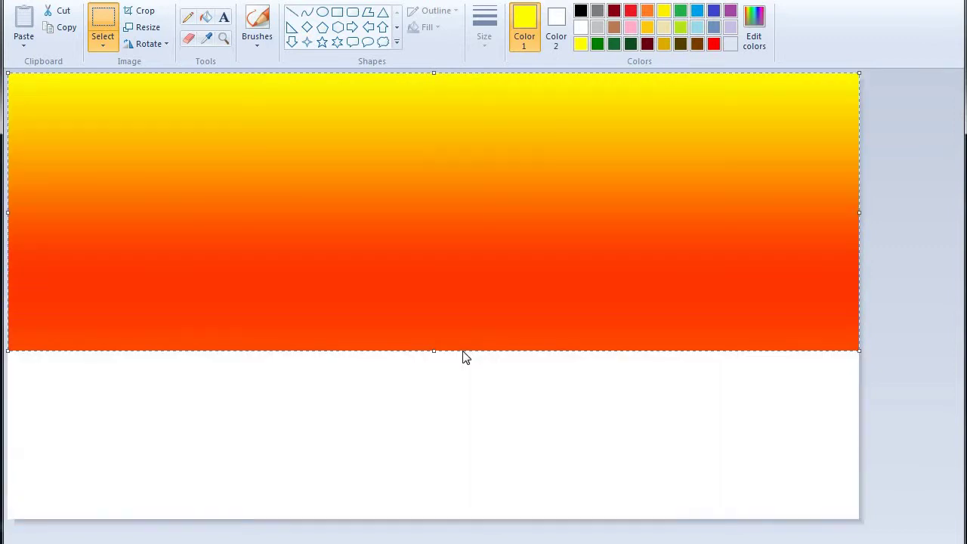
- Set both colors to blue and draw a large solid diamond across the lower right part of the canvas
click(307, 29)
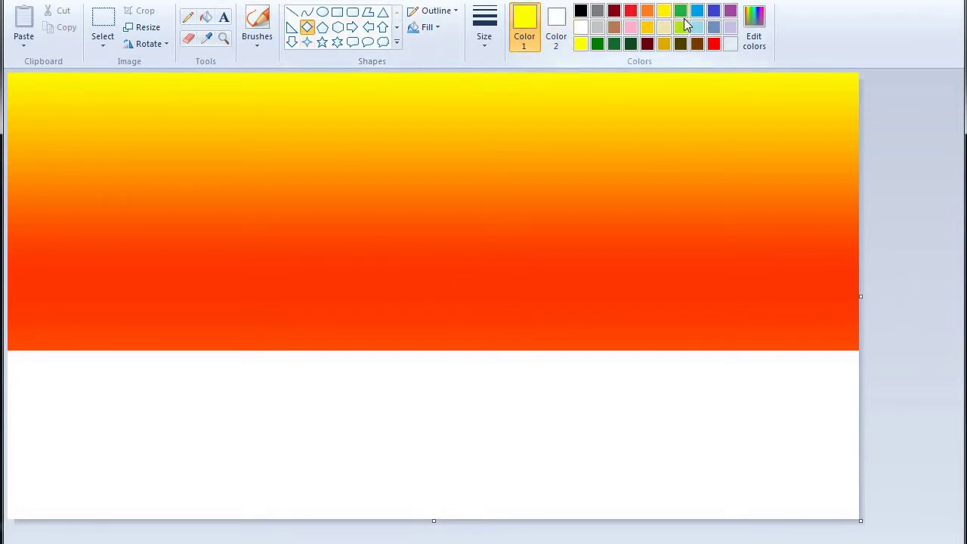
click(697, 13)
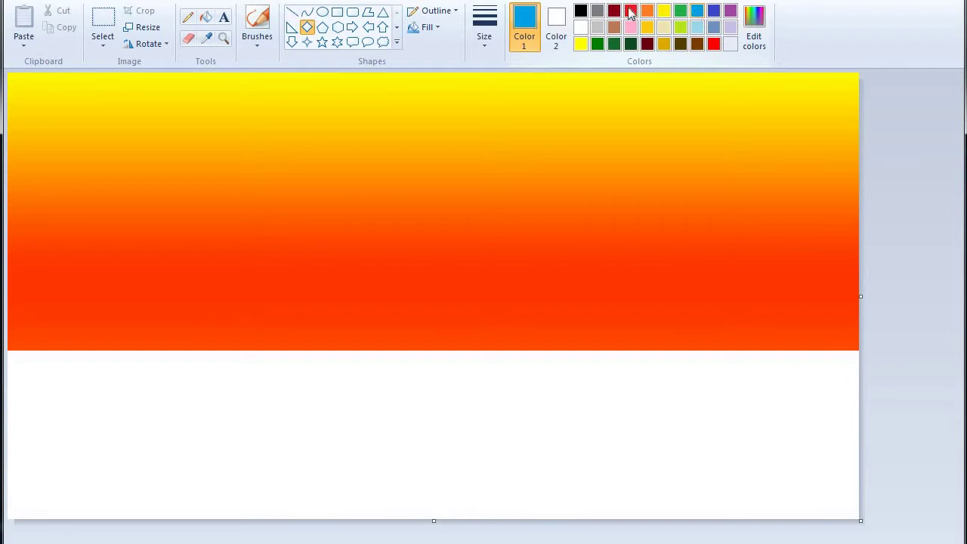
click(556, 27)
click(696, 13)
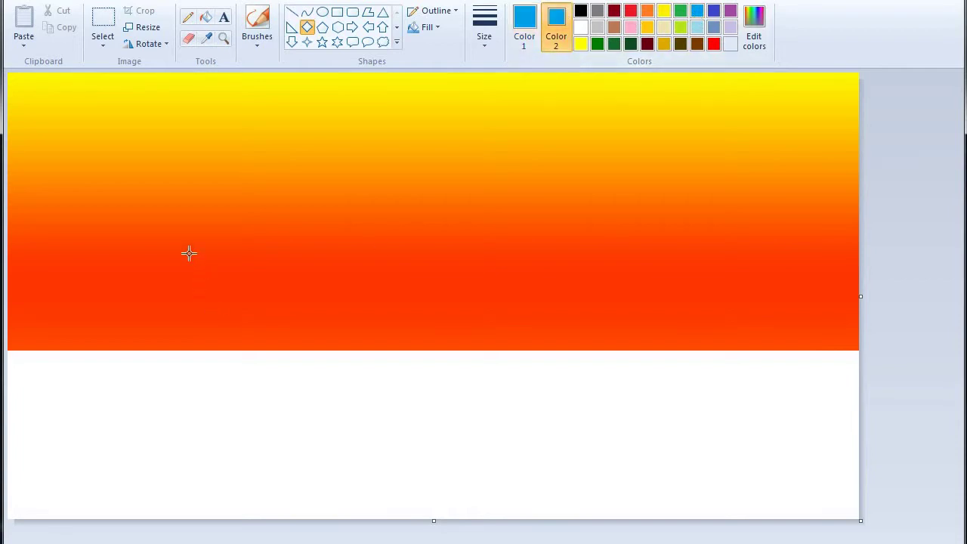
drag(185, 232, 896, 540)
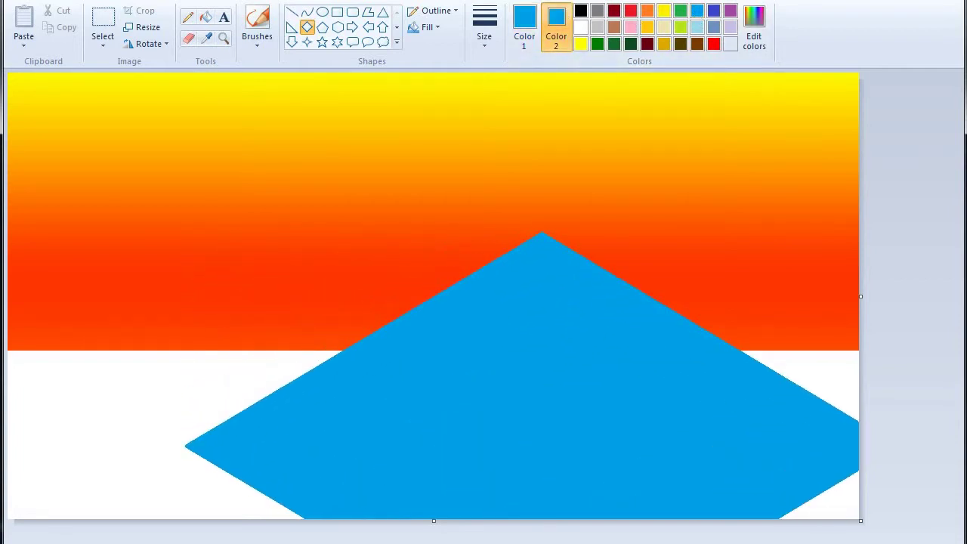
- Move the blue diamond to the left side of the canvas and enlarge it
drag(537, 385, 381, 395)
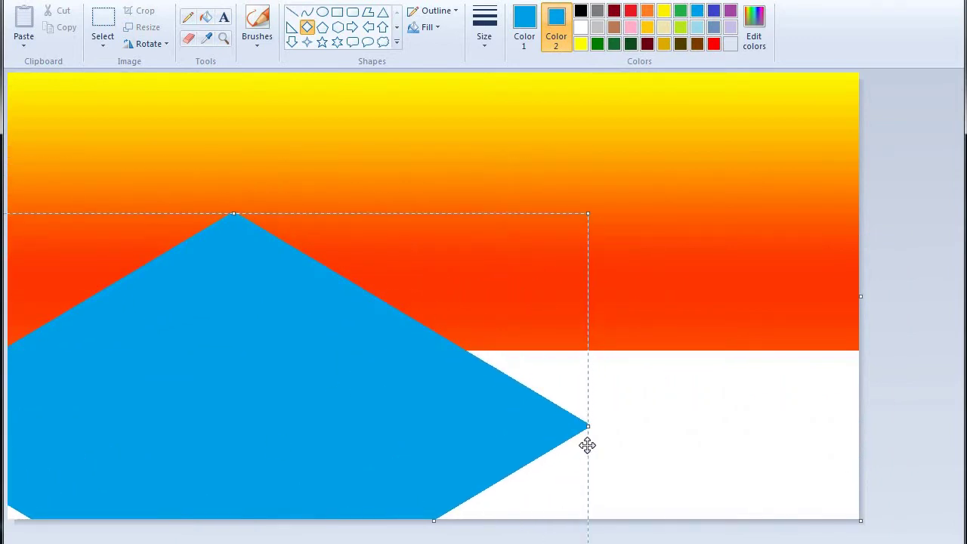
drag(588, 429, 604, 436)
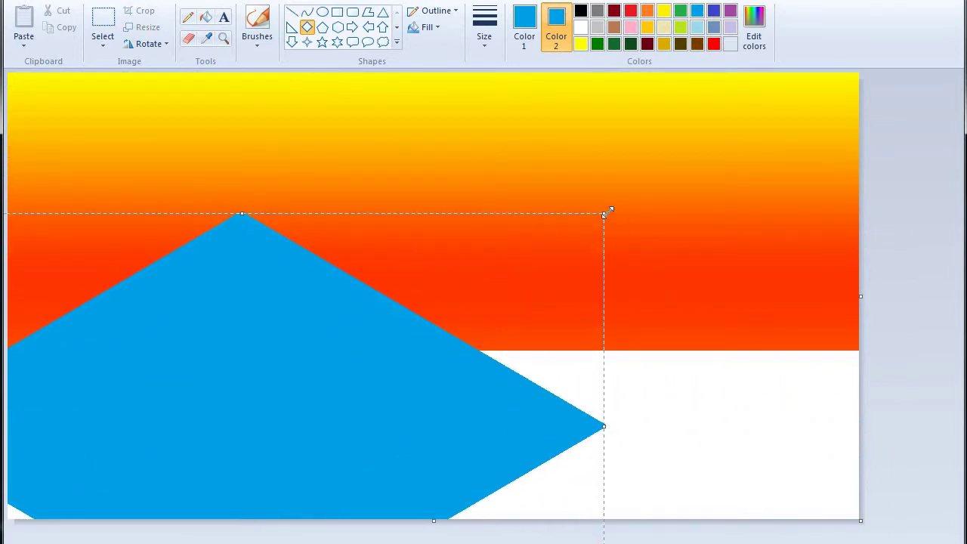
drag(608, 213, 678, 180)
- Give the blue diamond an Oil fill and stretch and position it as a mountain on the left side of the canvas
click(427, 28)
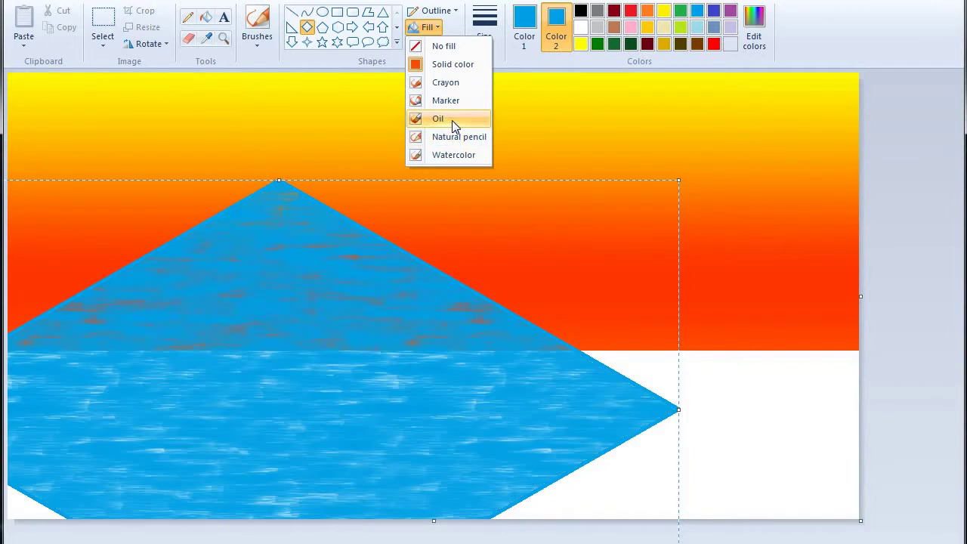
click(452, 121)
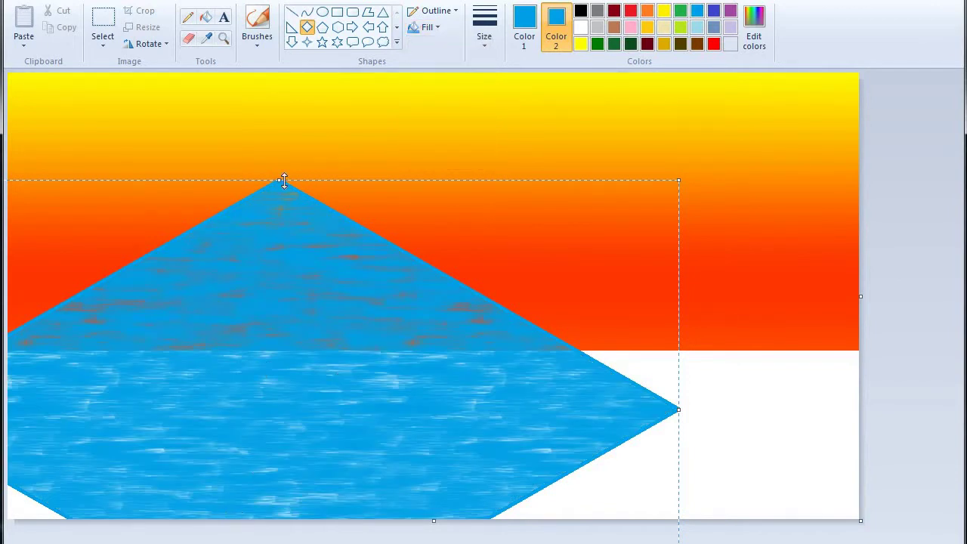
drag(280, 180, 281, 123)
drag(257, 236, 271, 285)
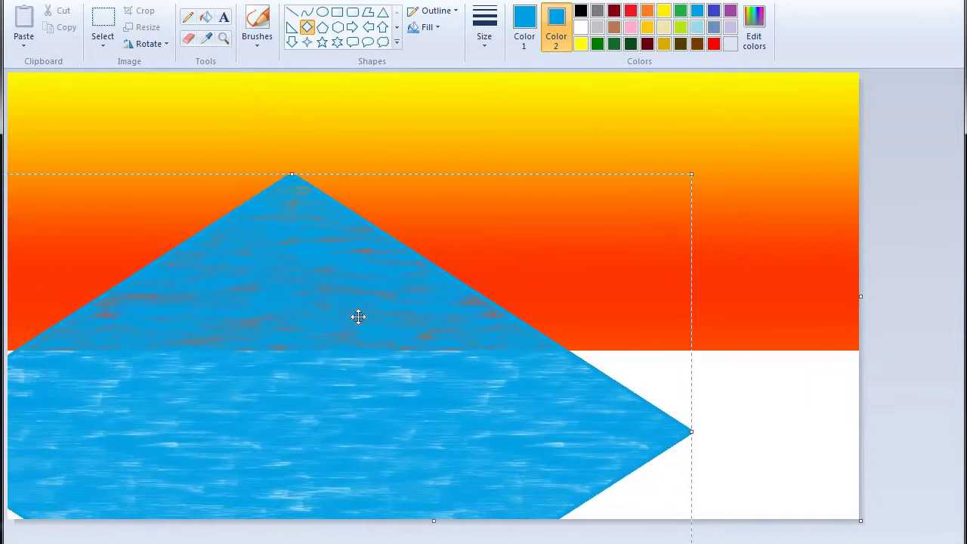
drag(359, 317, 337, 312)
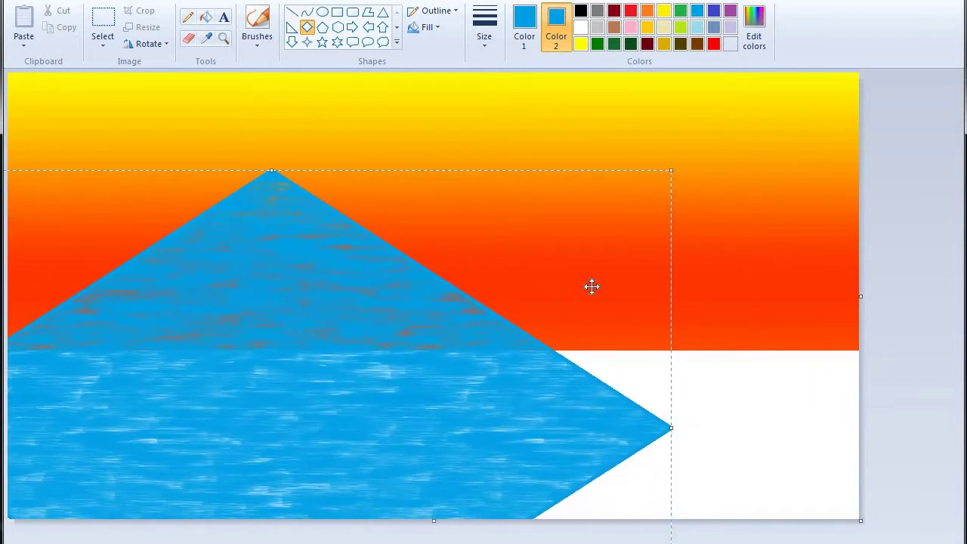
click(892, 247)
- Draw a second large oil-filled blue diamond, sizing and placing it as a mountain on the canvas's right side
mouse_move(435, 157)
mouse_down()
mouse_move(879, 513)
mouse_move(966, 543)
mouse_up()
drag(709, 495, 639, 479)
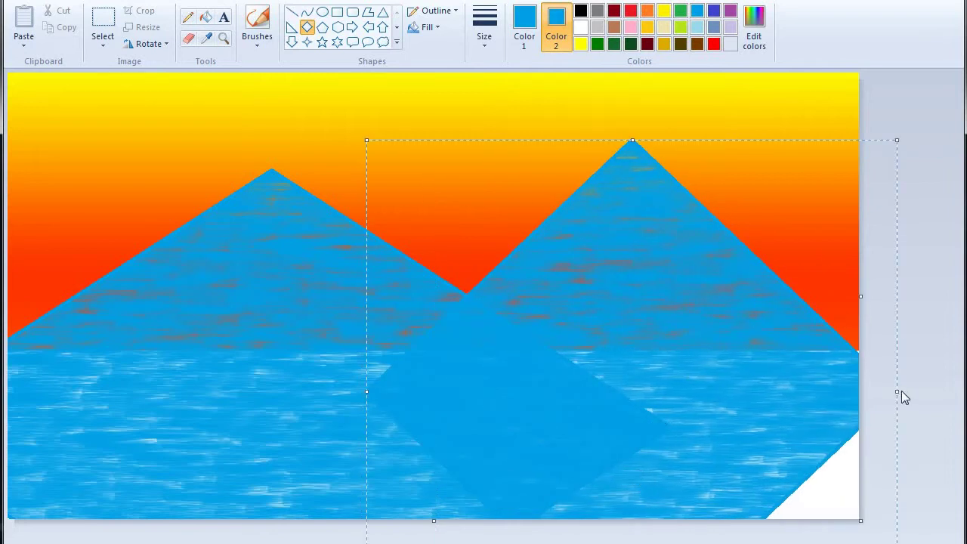
drag(898, 391, 961, 407)
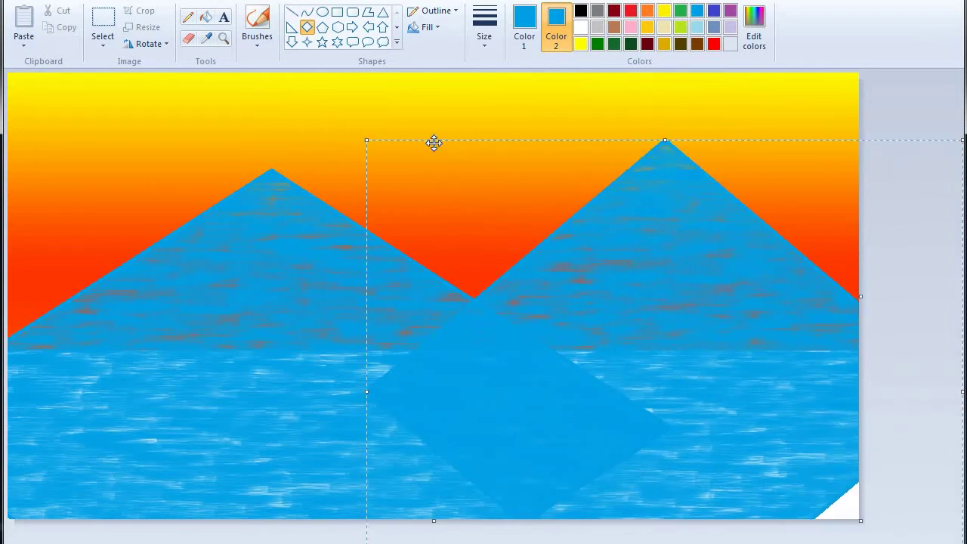
drag(367, 141, 148, 52)
drag(408, 203, 596, 325)
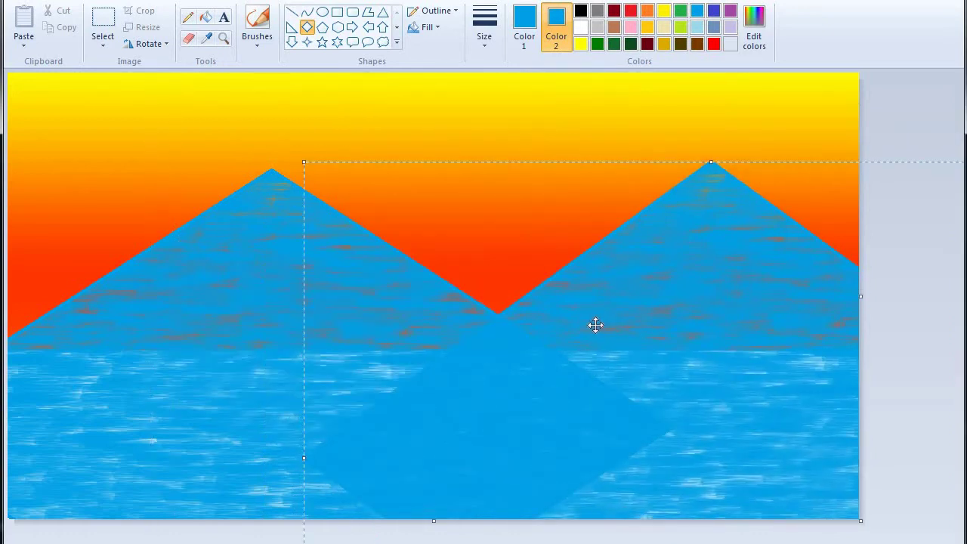
click(907, 116)
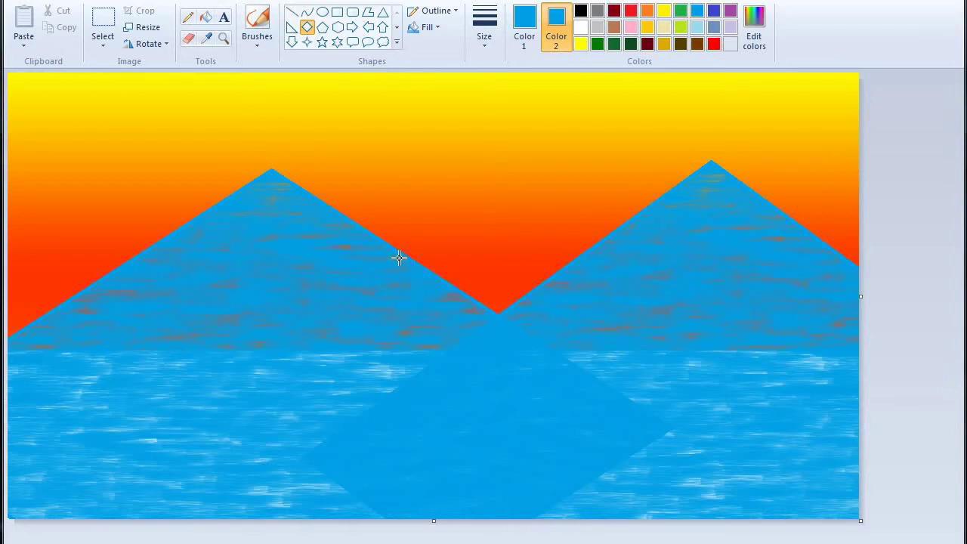
- Add a smaller oil-filled blue diamond as a low peak between the two large mountains
drag(400, 257, 495, 323)
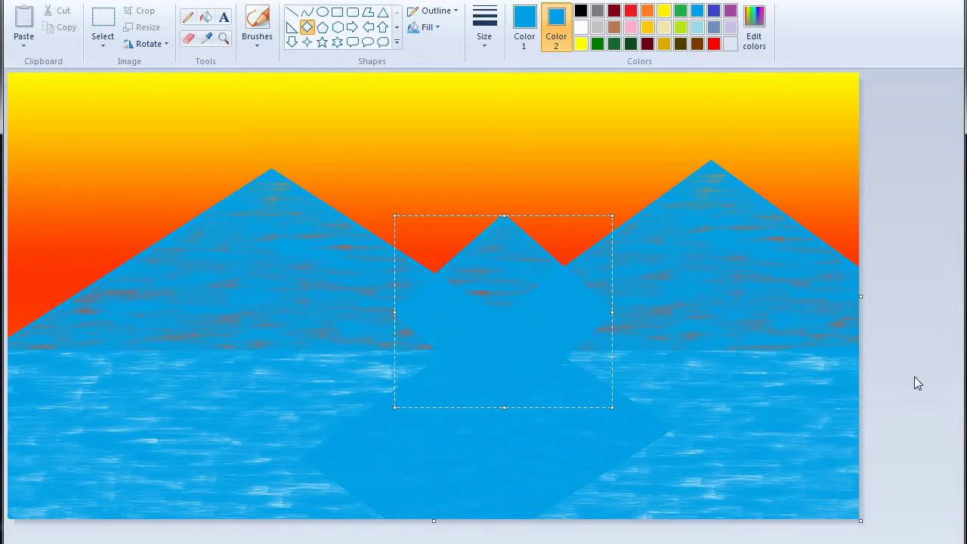
click(944, 328)
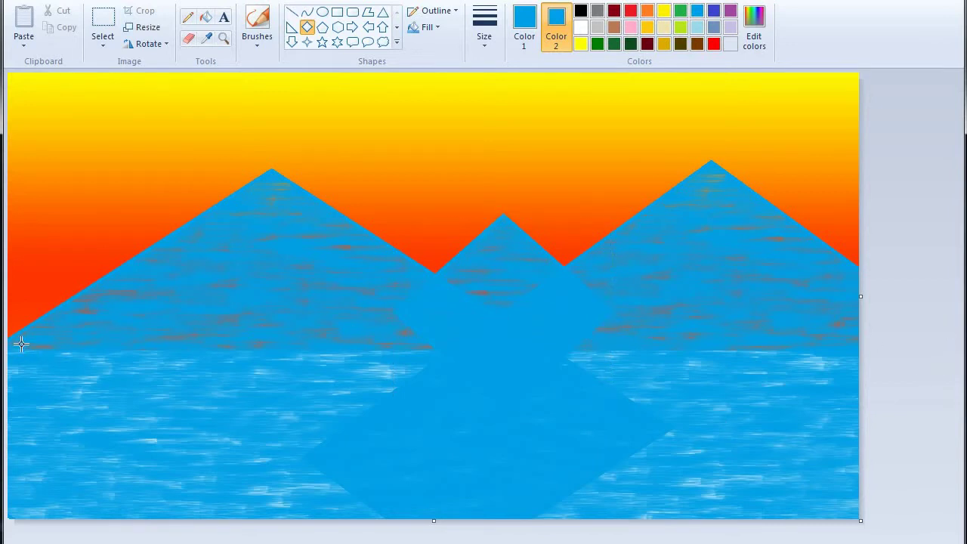
drag(20, 339, 953, 540)
drag(538, 476, 360, 508)
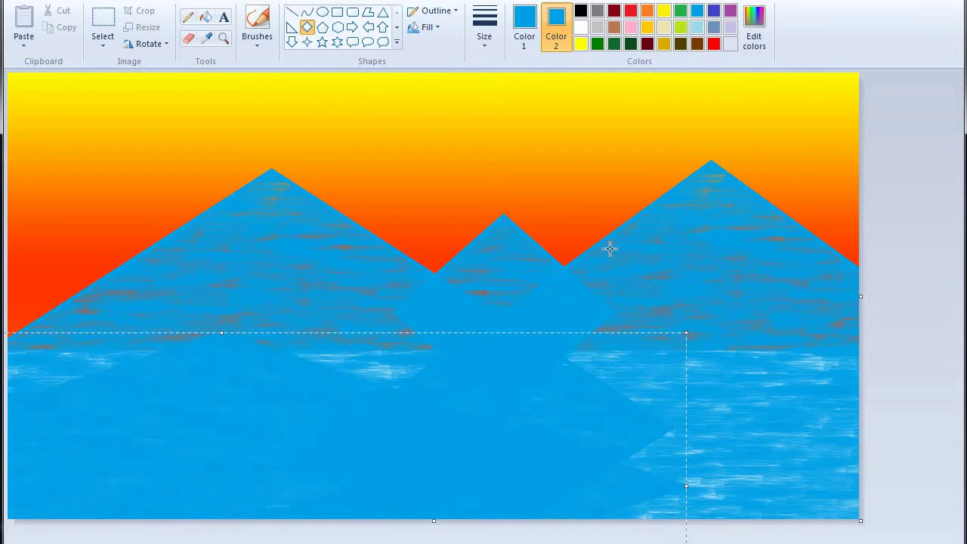
key(ctrl+z)
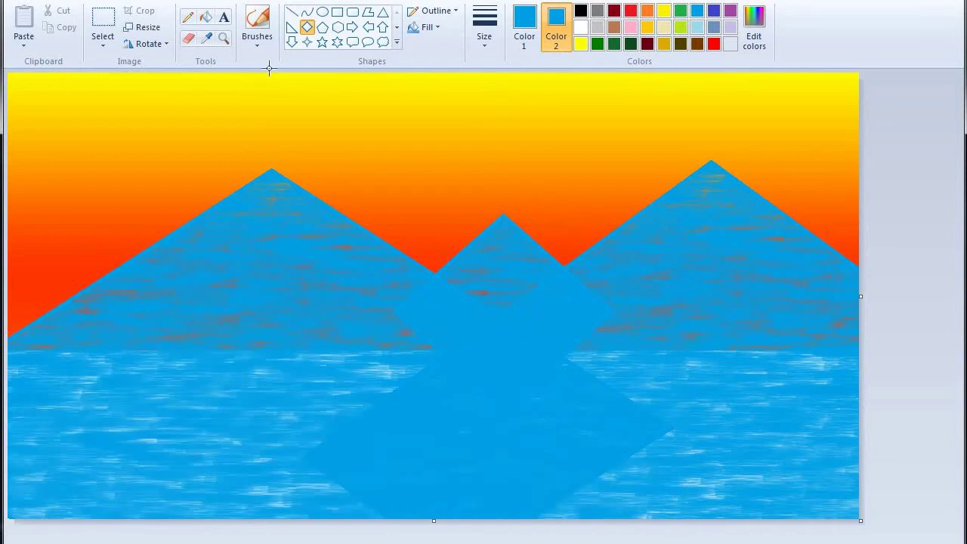
- Draw a wide oil-filled blue rectangle as water and move it up to cover the mountains' bases
click(337, 12)
drag(10, 353, 869, 529)
mouse_move(609, 491)
mouse_down()
mouse_move(594, 479)
mouse_move(598, 408)
mouse_move(605, 455)
mouse_up()
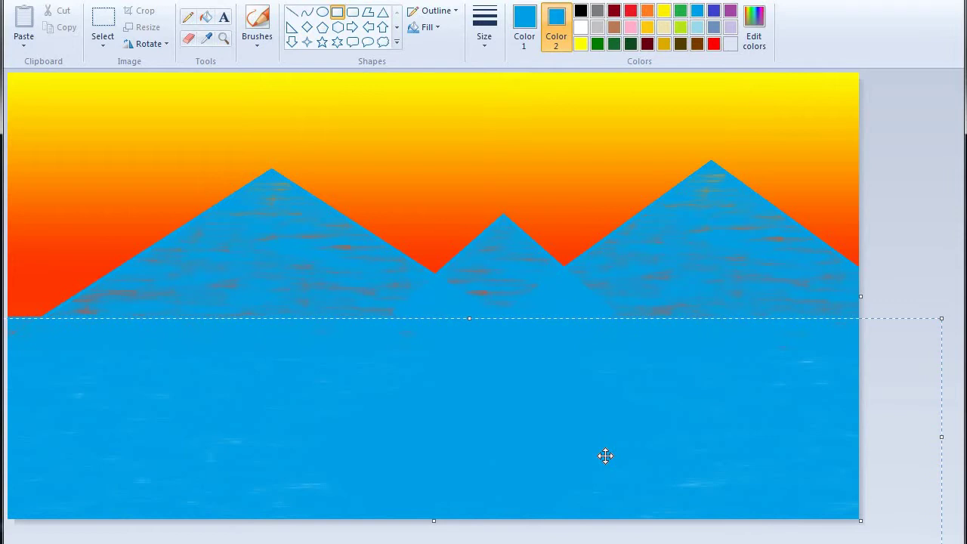
- Undo the wide water rectangle and the small middle peak
key(ctrl+z)
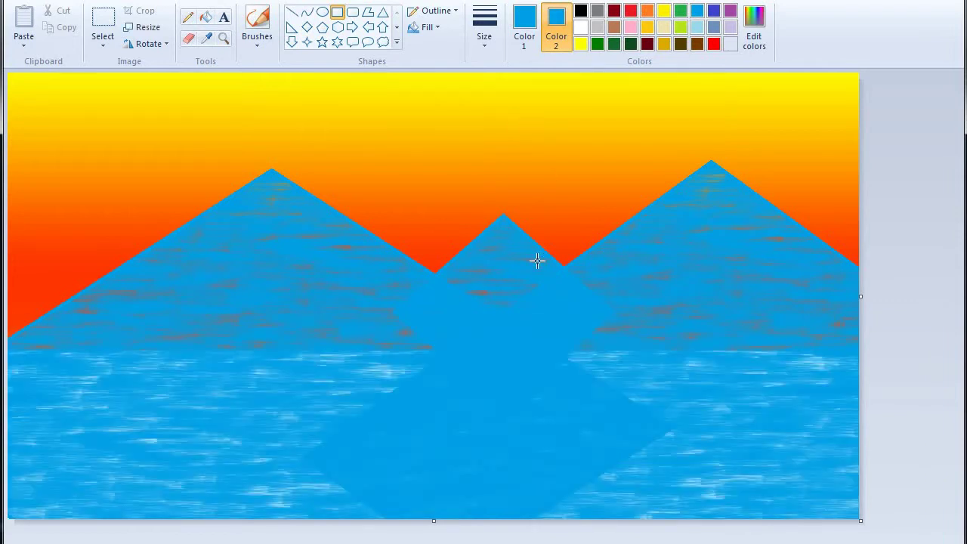
key(ctrl+z)
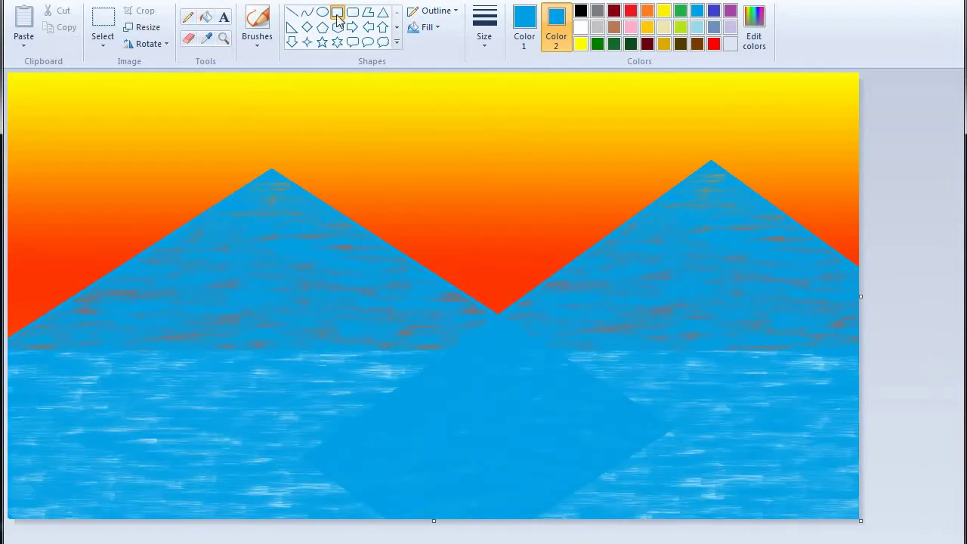
- Choose a brush for painting on the mountains and set its stroke to the second-thickest size
click(259, 39)
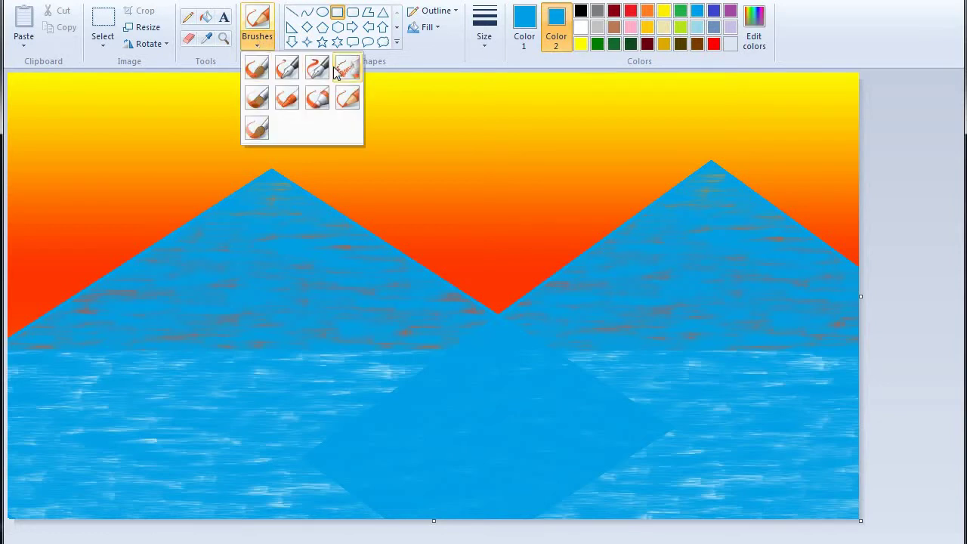
click(347, 97)
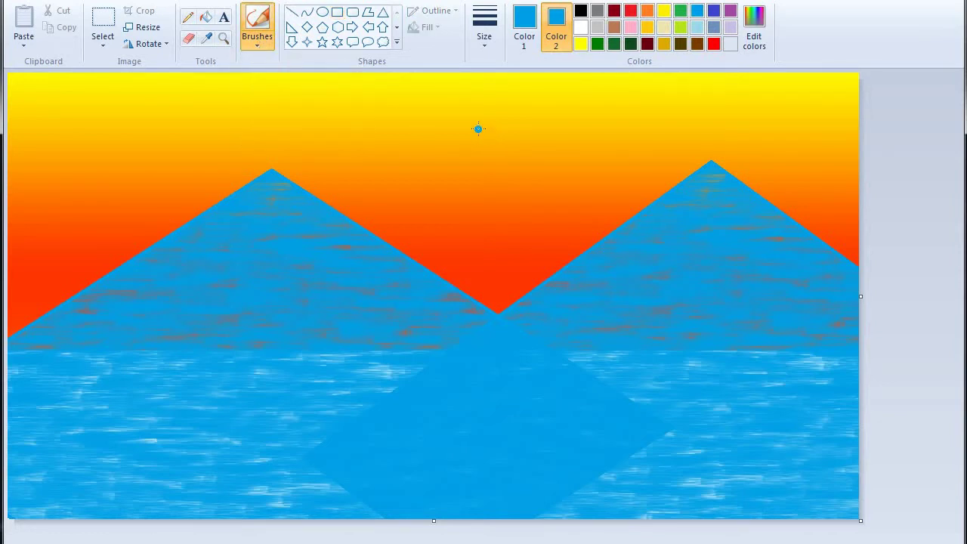
click(484, 31)
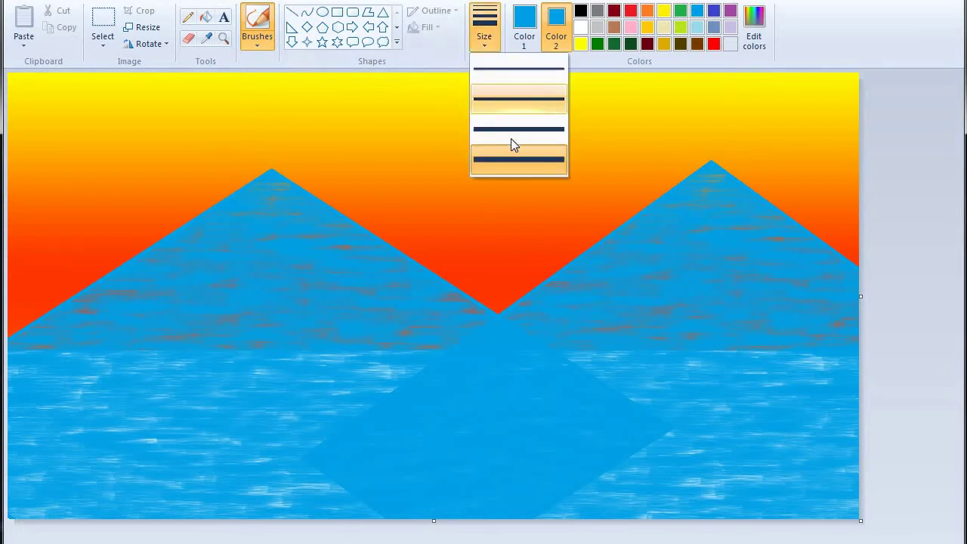
click(512, 134)
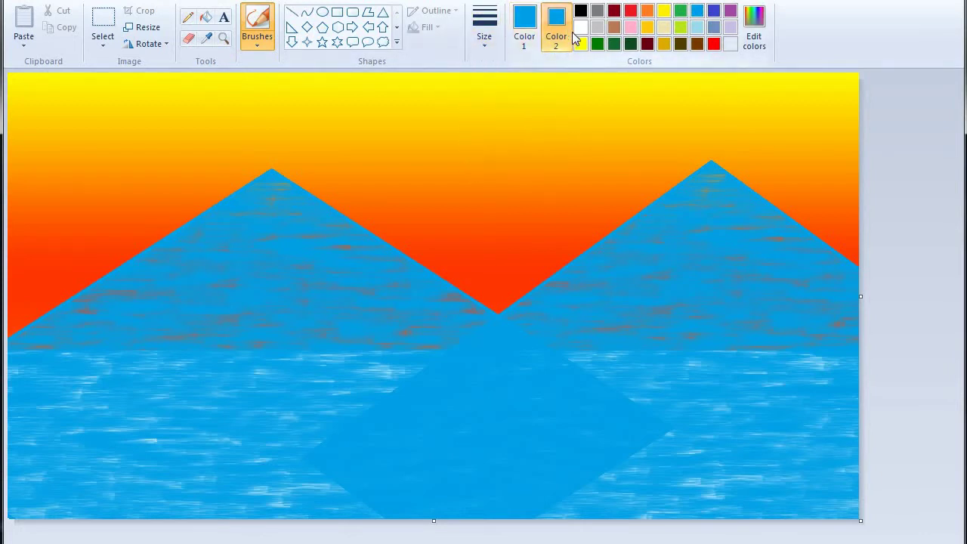
- Starting from light turquoise as Color 2, mix two paler custom blues: RGB 175, 226, 239 and RGB 207, 238, 245
click(698, 28)
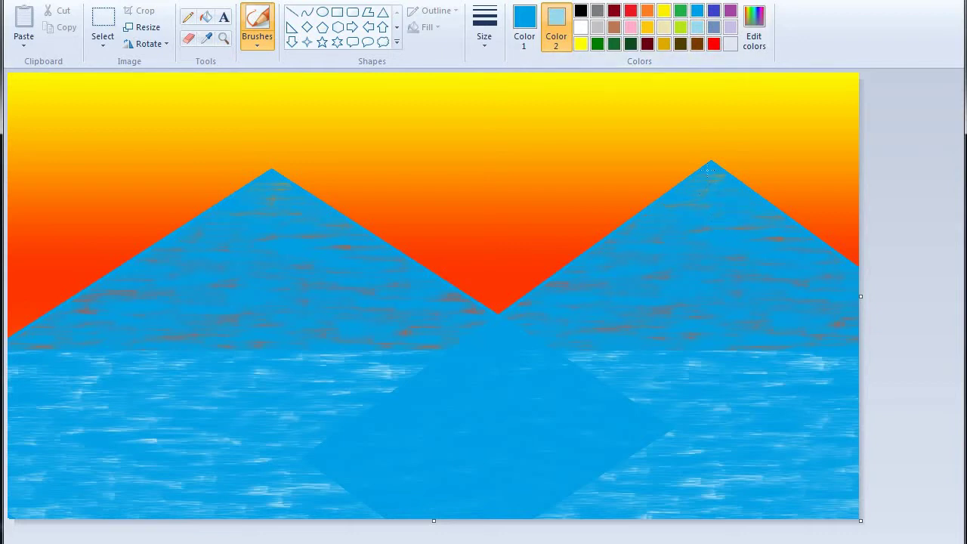
click(755, 44)
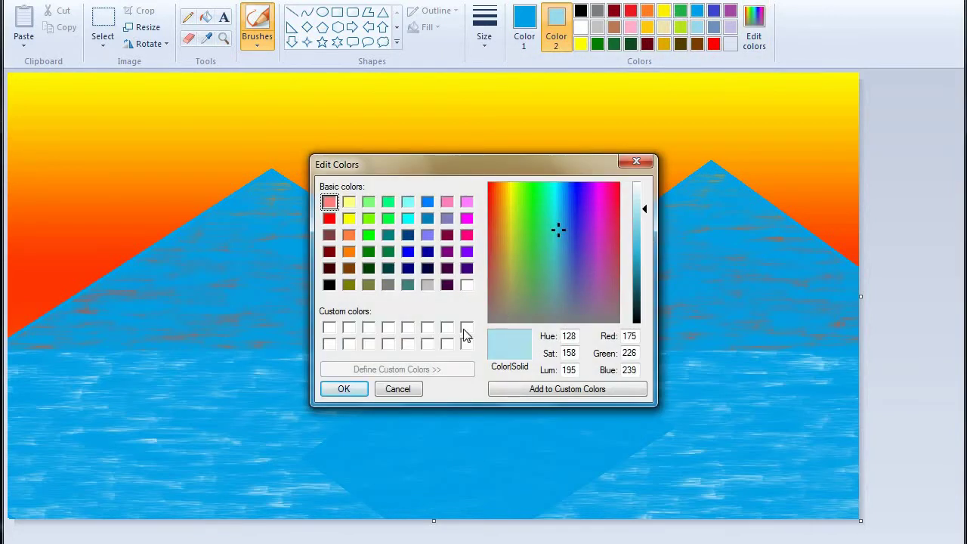
click(342, 389)
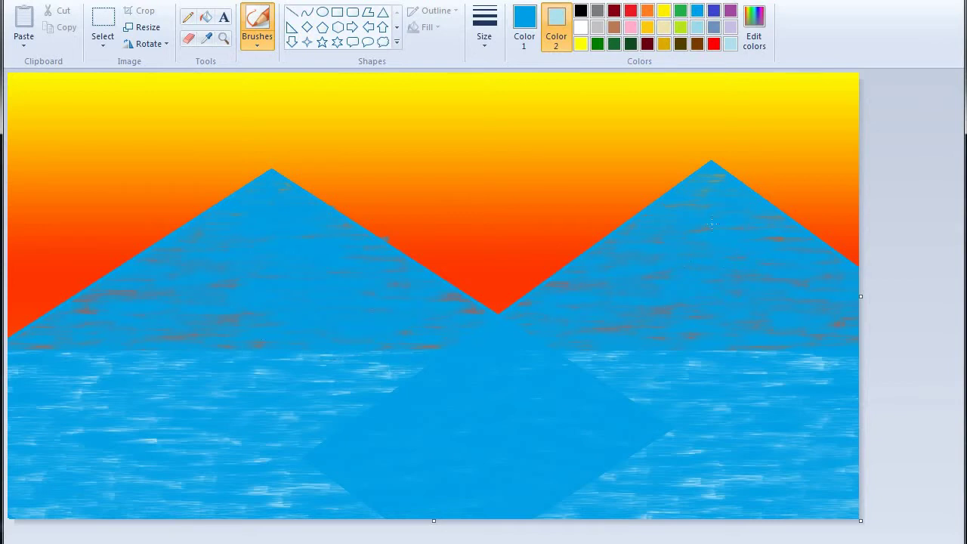
click(754, 34)
click(646, 198)
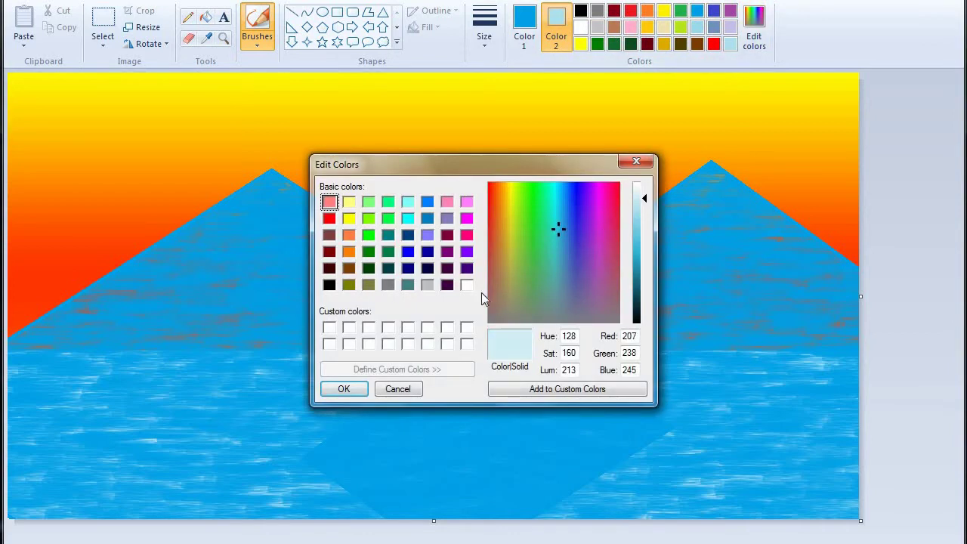
click(337, 389)
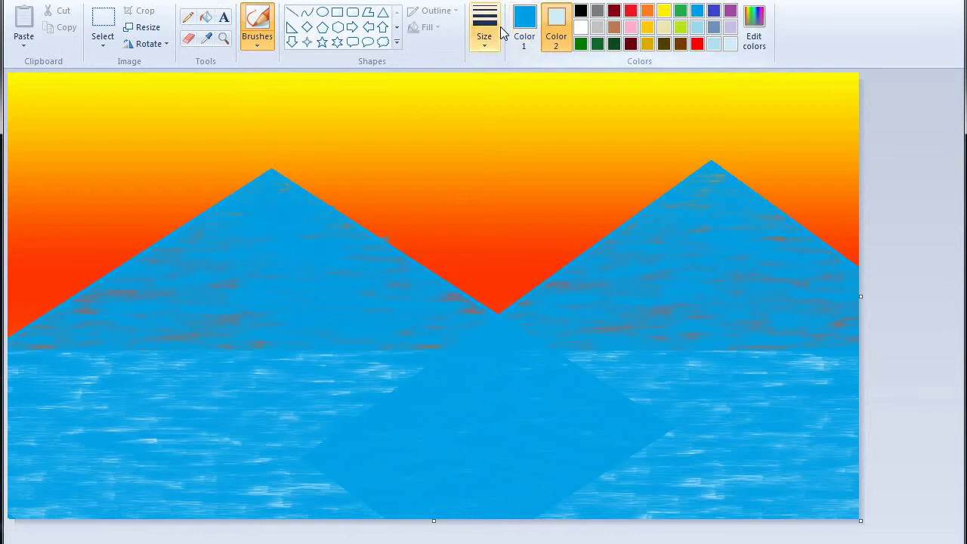
- Set Color 1 to the RGB 175, 226, 239 pale blue and paint dense snow strokes down the left mountain's right slope
click(524, 26)
click(714, 43)
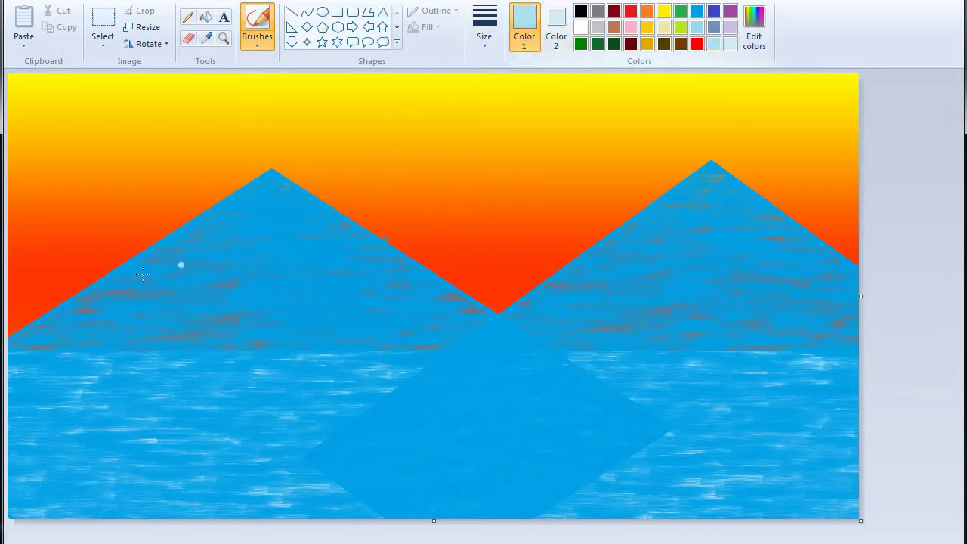
mouse_move(303, 225)
mouse_down()
mouse_move(318, 216)
mouse_move(258, 198)
mouse_move(266, 185)
mouse_up()
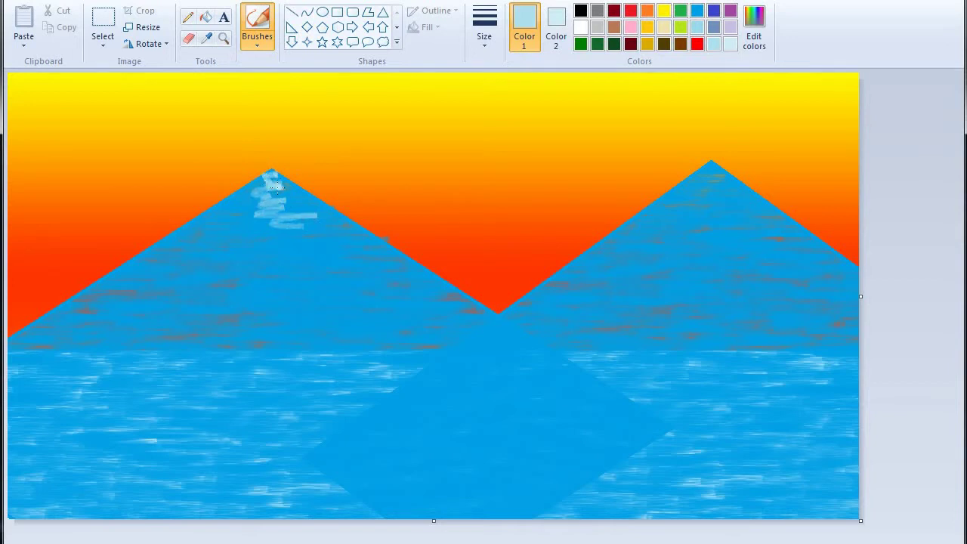
mouse_move(274, 183)
mouse_down()
mouse_move(278, 202)
mouse_move(297, 207)
mouse_move(286, 209)
mouse_move(301, 221)
mouse_move(334, 226)
mouse_move(334, 238)
mouse_move(295, 235)
mouse_move(364, 258)
mouse_move(346, 254)
mouse_move(351, 268)
mouse_move(332, 271)
mouse_move(362, 267)
mouse_move(343, 272)
mouse_move(357, 276)
mouse_move(347, 285)
mouse_move(411, 284)
mouse_move(376, 289)
mouse_move(402, 284)
mouse_move(391, 284)
mouse_move(402, 297)
mouse_move(364, 308)
mouse_move(427, 289)
mouse_move(402, 297)
mouse_move(408, 287)
mouse_move(407, 303)
mouse_move(381, 307)
mouse_move(426, 306)
mouse_move(421, 317)
mouse_move(457, 303)
mouse_move(412, 314)
mouse_move(452, 315)
mouse_move(411, 323)
mouse_move(429, 327)
mouse_move(398, 344)
mouse_move(467, 355)
mouse_up()
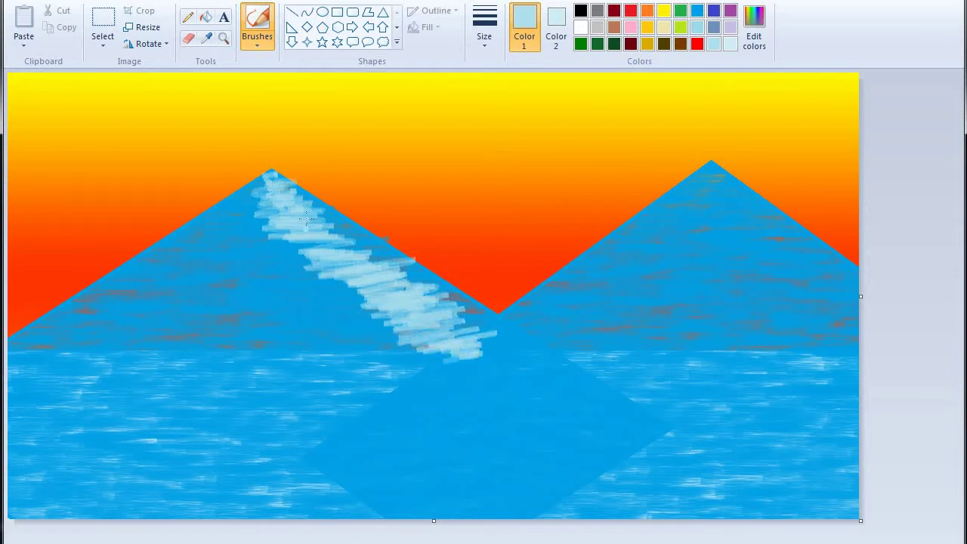
drag(327, 207, 349, 243)
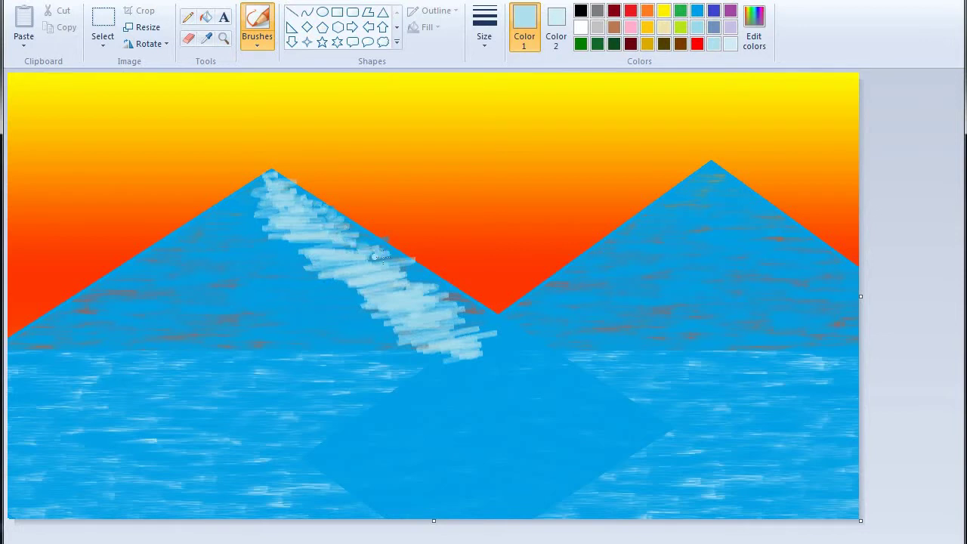
mouse_move(376, 257)
mouse_down()
mouse_move(382, 262)
mouse_move(324, 245)
mouse_move(257, 257)
mouse_move(306, 238)
mouse_move(272, 230)
mouse_up()
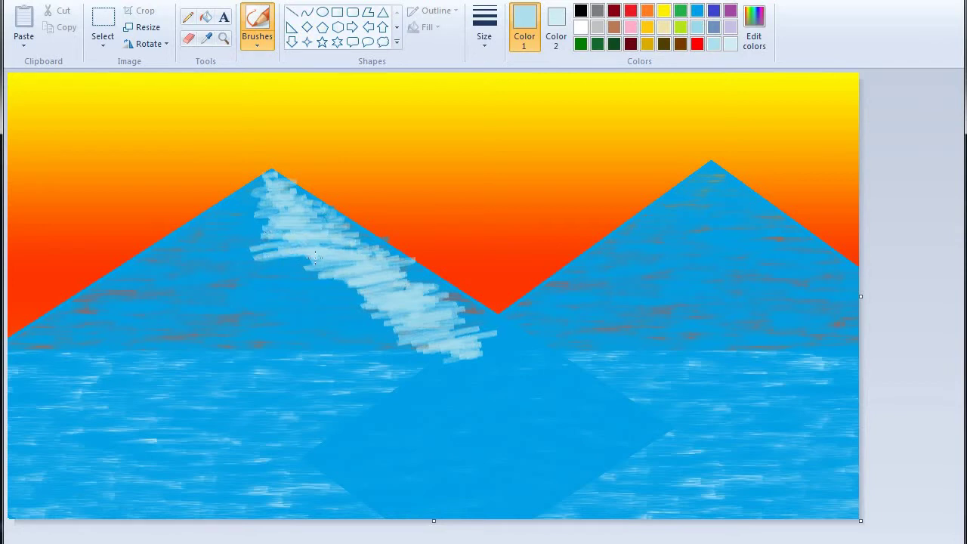
mouse_move(315, 256)
mouse_down()
mouse_move(274, 269)
mouse_move(315, 275)
mouse_move(266, 278)
mouse_move(350, 280)
mouse_move(276, 301)
mouse_move(326, 284)
mouse_move(294, 293)
mouse_move(321, 299)
mouse_move(374, 287)
mouse_move(347, 299)
mouse_move(366, 302)
mouse_move(357, 310)
mouse_move(319, 319)
mouse_move(355, 312)
mouse_move(344, 321)
mouse_move(359, 314)
mouse_move(352, 320)
mouse_move(373, 331)
mouse_move(386, 326)
mouse_move(351, 334)
mouse_move(398, 332)
mouse_move(408, 339)
mouse_move(395, 348)
mouse_move(416, 347)
mouse_move(405, 361)
mouse_move(433, 361)
mouse_up()
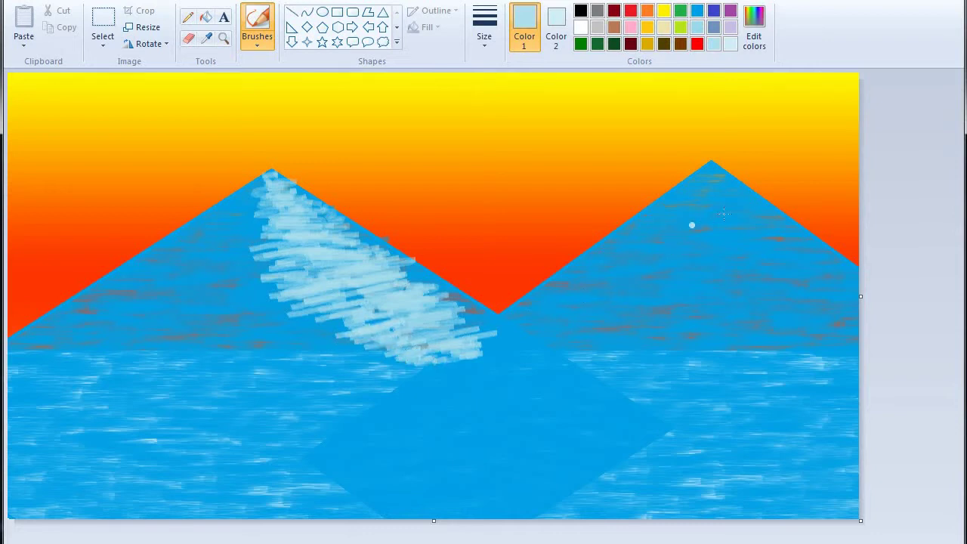
drag(728, 200, 712, 179)
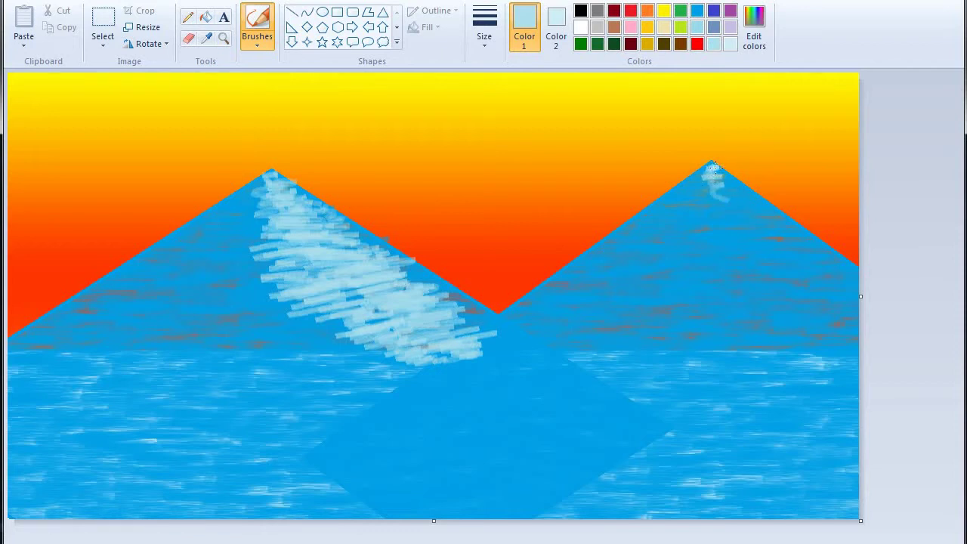
mouse_move(713, 168)
mouse_down()
mouse_move(684, 191)
mouse_move(746, 187)
mouse_move(672, 223)
mouse_move(712, 215)
mouse_up()
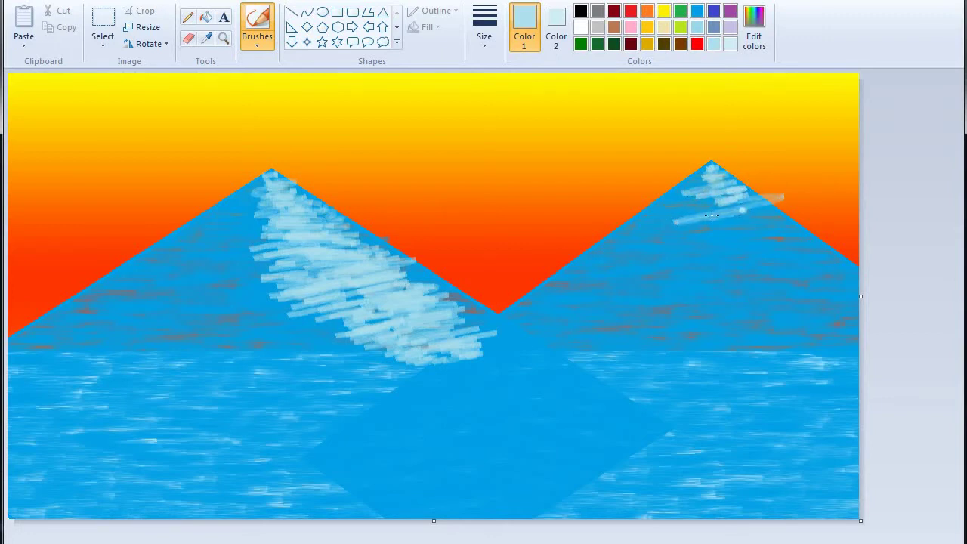
key(ctrl+z)
key(ctrl+z)
key(ctrl+z)
key(ctrl+z)
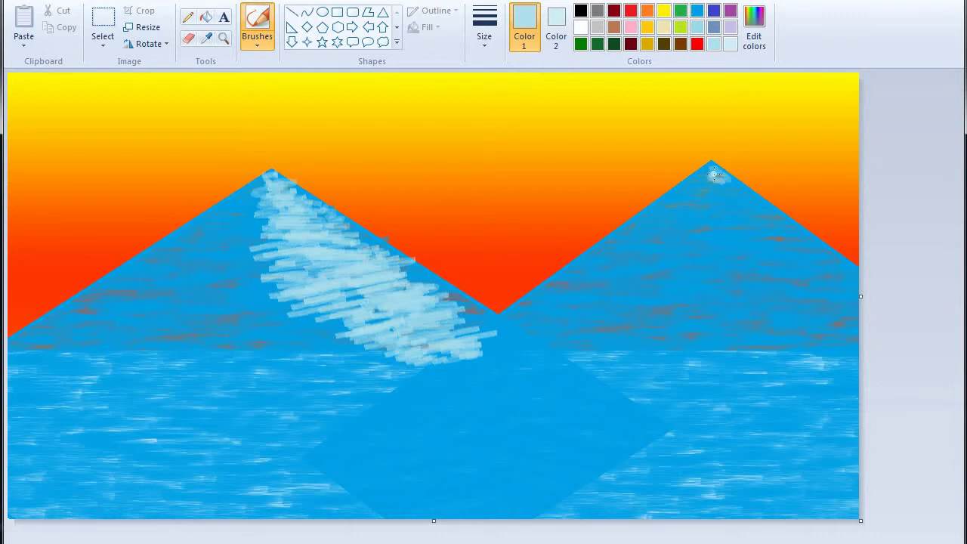
- Paint pale blue snow down the right mountain's right slope and use light turquoise strokes to extend the snow on both mountains past their bases
mouse_move(711, 173)
mouse_down()
mouse_move(722, 199)
mouse_move(745, 198)
mouse_move(731, 201)
mouse_move(754, 208)
mouse_move(726, 220)
mouse_move(752, 217)
mouse_move(739, 218)
mouse_move(754, 232)
mouse_move(780, 218)
mouse_move(755, 237)
mouse_move(774, 233)
mouse_move(760, 237)
mouse_move(790, 242)
mouse_move(779, 253)
mouse_move(816, 255)
mouse_move(768, 281)
mouse_move(863, 274)
mouse_move(818, 285)
mouse_move(811, 291)
mouse_move(836, 287)
mouse_move(803, 305)
mouse_move(814, 301)
mouse_move(816, 313)
mouse_move(801, 325)
mouse_move(840, 340)
mouse_up()
mouse_move(771, 247)
mouse_down()
mouse_move(729, 266)
mouse_move(770, 256)
mouse_move(736, 235)
mouse_move(755, 217)
mouse_move(715, 203)
mouse_move(745, 210)
mouse_move(730, 214)
mouse_move(752, 231)
mouse_move(753, 246)
mouse_move(786, 263)
mouse_move(731, 293)
mouse_move(748, 297)
mouse_move(730, 305)
mouse_move(781, 287)
mouse_move(729, 324)
mouse_move(774, 317)
mouse_move(759, 320)
mouse_move(765, 309)
mouse_move(810, 320)
mouse_move(818, 333)
mouse_move(734, 307)
mouse_move(736, 288)
mouse_move(718, 265)
mouse_move(727, 231)
mouse_move(710, 216)
mouse_move(738, 243)
mouse_move(729, 273)
mouse_move(772, 310)
mouse_up()
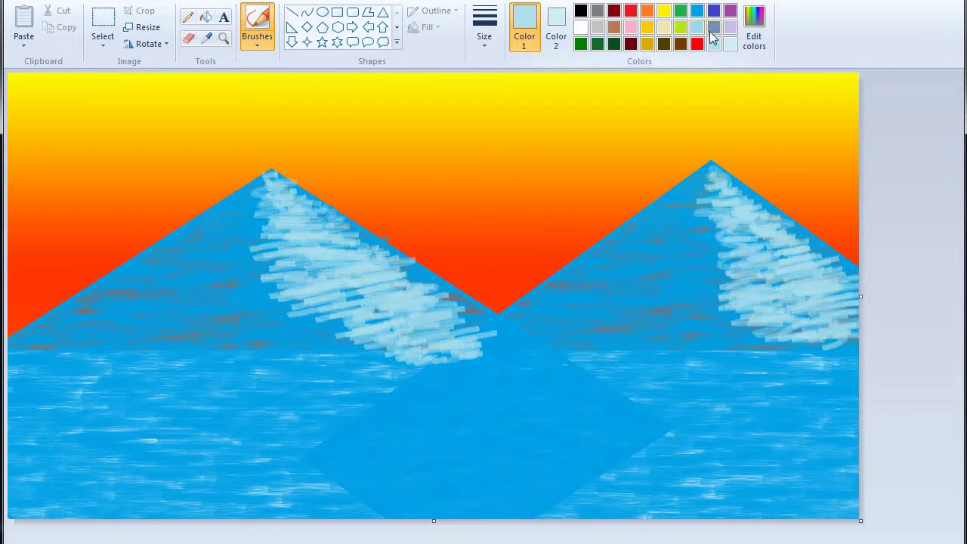
click(704, 36)
mouse_move(710, 202)
mouse_down()
mouse_move(722, 181)
mouse_move(732, 222)
mouse_move(698, 232)
mouse_move(726, 226)
mouse_move(717, 215)
mouse_move(733, 240)
mouse_move(709, 252)
mouse_move(740, 260)
mouse_up()
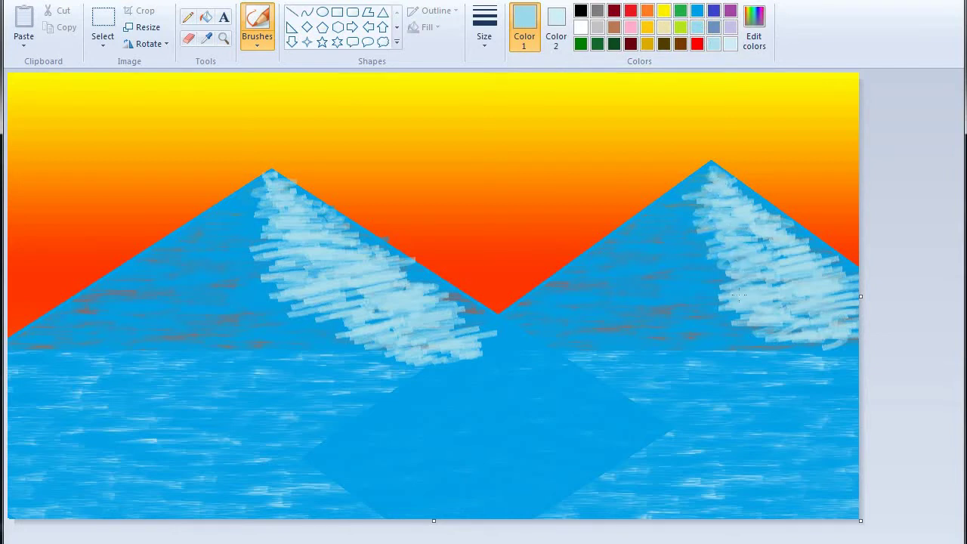
drag(793, 337, 827, 345)
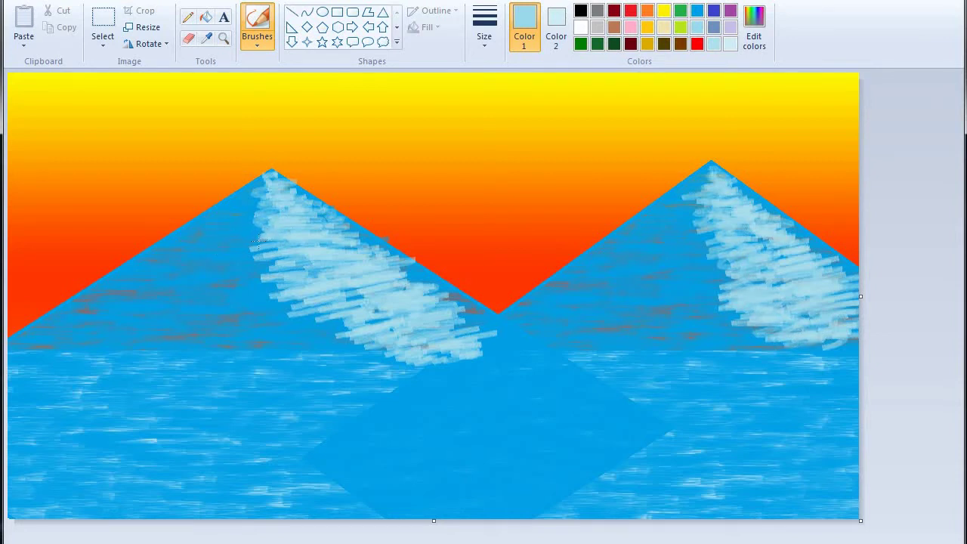
mouse_move(281, 331)
mouse_down()
mouse_move(344, 326)
mouse_move(326, 320)
mouse_move(355, 349)
mouse_move(302, 356)
mouse_move(300, 370)
mouse_move(393, 358)
mouse_move(351, 367)
mouse_move(411, 378)
mouse_move(480, 356)
mouse_move(382, 374)
mouse_move(446, 365)
mouse_move(389, 391)
mouse_up()
mouse_move(853, 342)
mouse_down()
mouse_move(808, 341)
mouse_move(794, 352)
mouse_move(827, 350)
mouse_move(824, 334)
mouse_move(741, 369)
mouse_move(812, 374)
mouse_move(818, 361)
mouse_move(852, 352)
mouse_move(780, 376)
mouse_move(843, 363)
mouse_up()
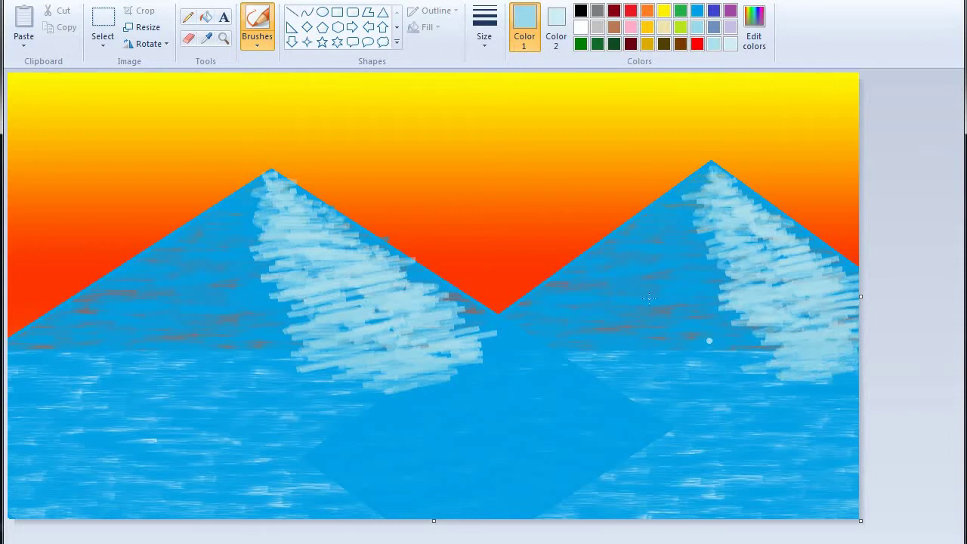
- Draw a full-width rectangle across the lower canvas and lower its upper edge to just below the mountains' bases
click(337, 12)
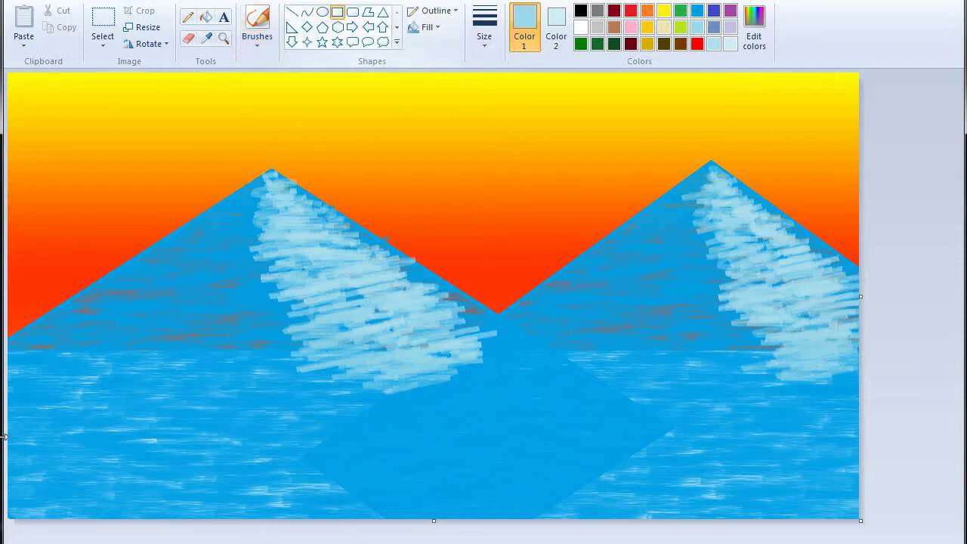
drag(7, 349, 957, 518)
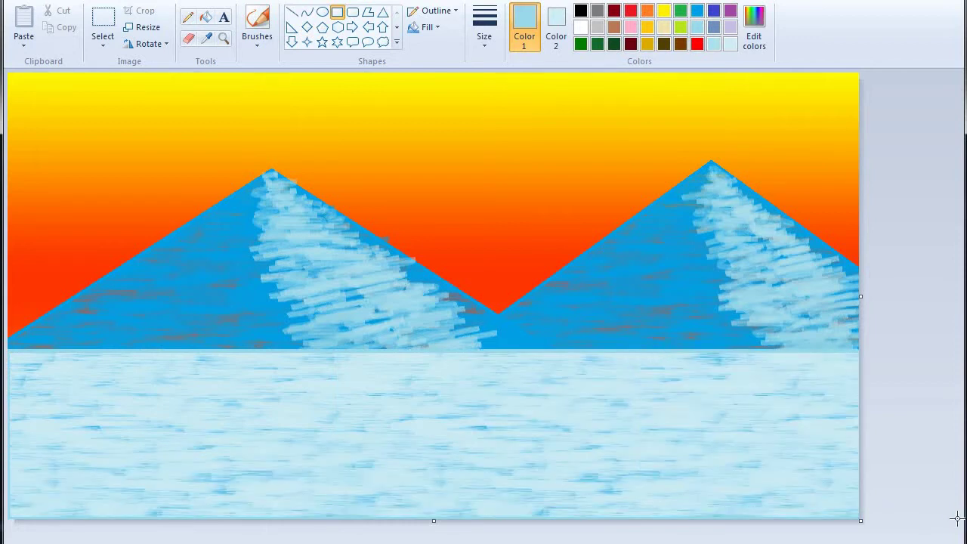
drag(486, 348, 494, 369)
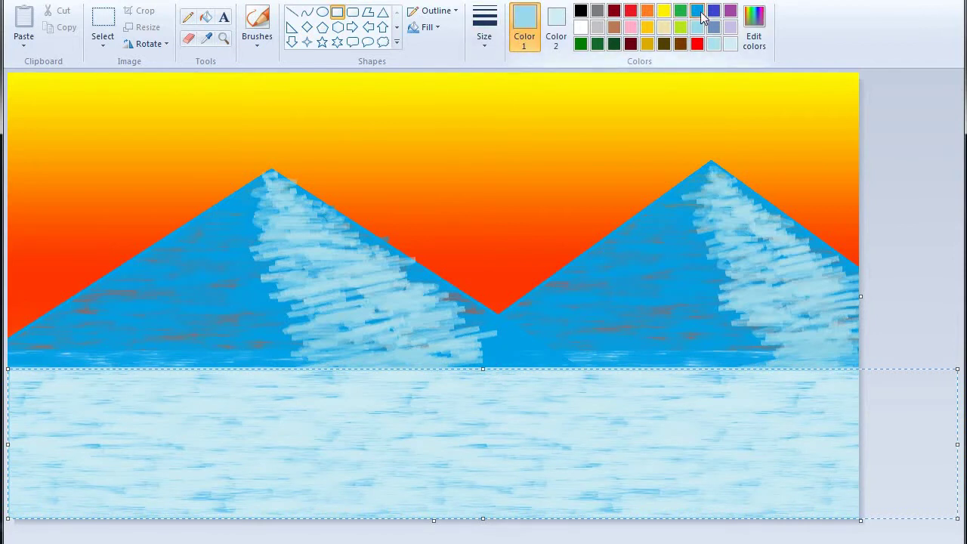
- Give the lower rectangle a turquoise outline and a white solid-color fill, and place it on the canvas
click(697, 10)
click(557, 23)
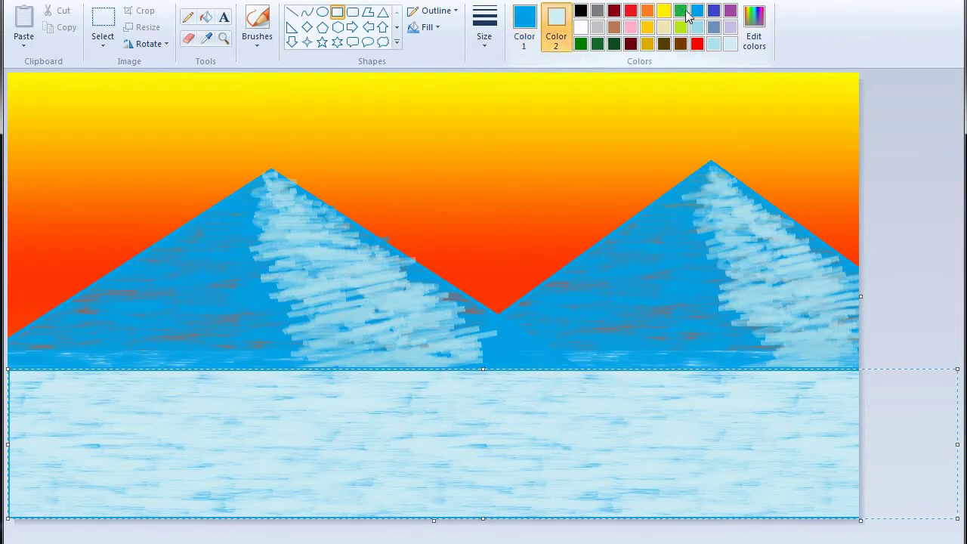
click(700, 14)
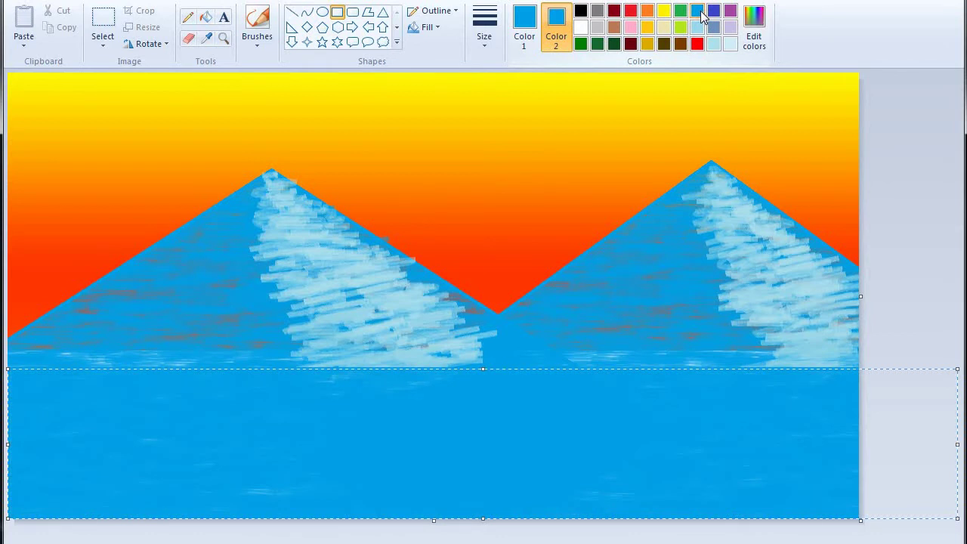
click(645, 12)
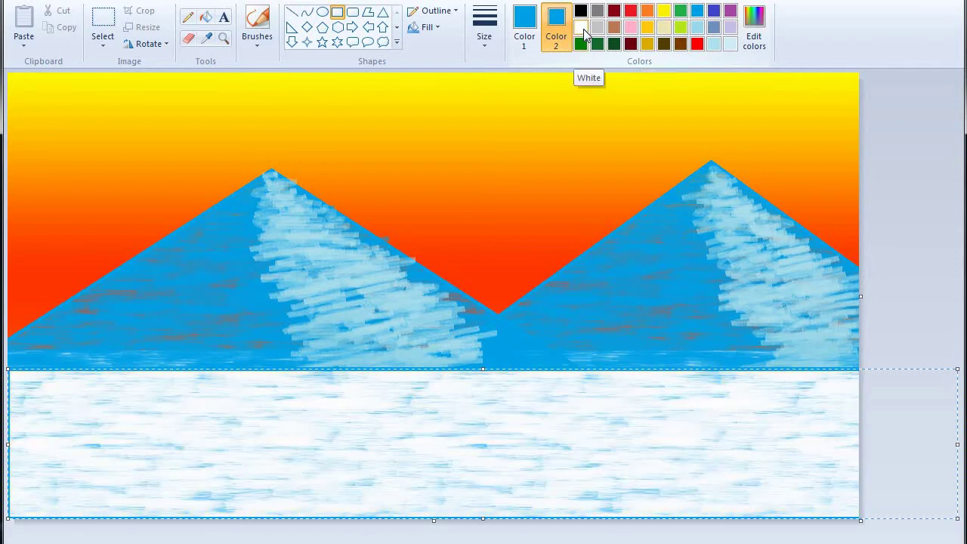
click(585, 27)
click(426, 27)
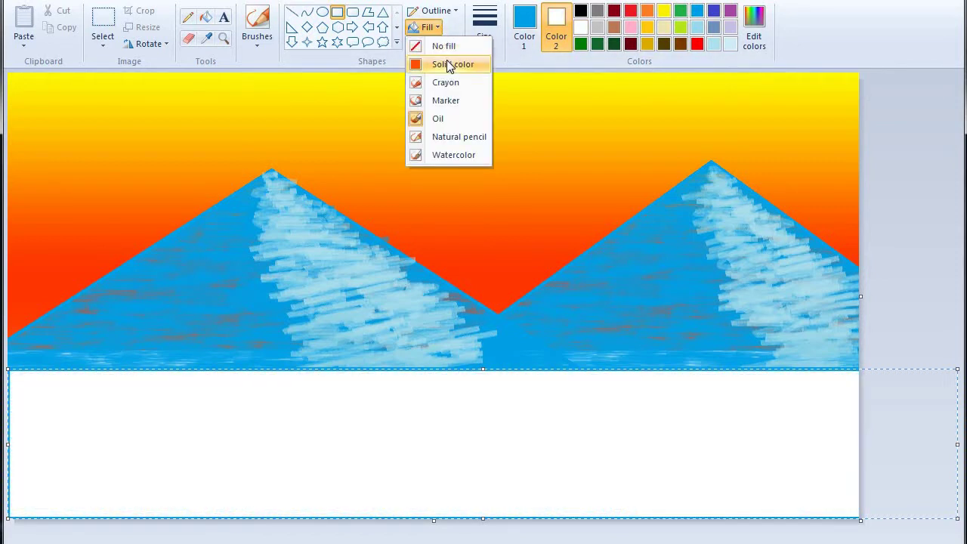
click(449, 64)
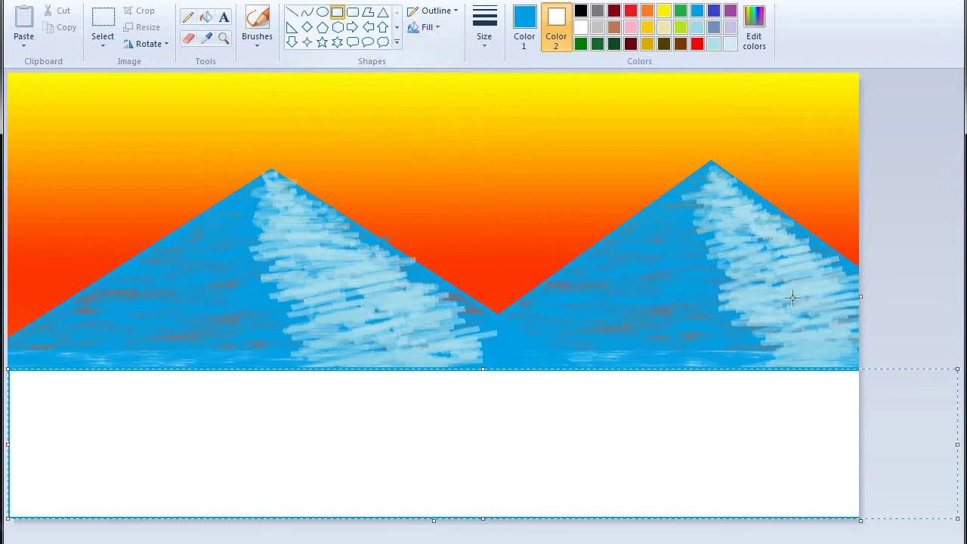
click(907, 284)
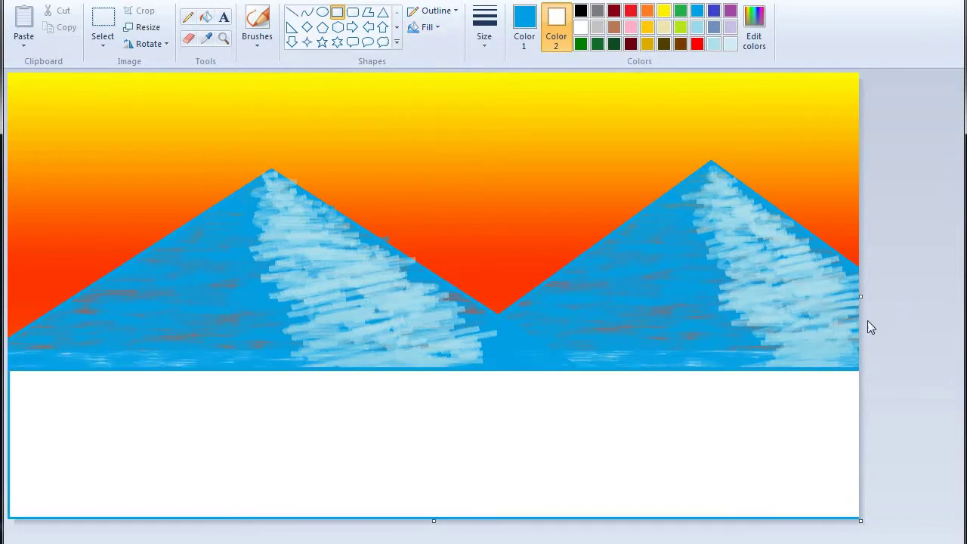
- Choose a brush with both colors set to black and paint tall grass blades in the lower-left corner of the white foreground
click(261, 42)
click(256, 97)
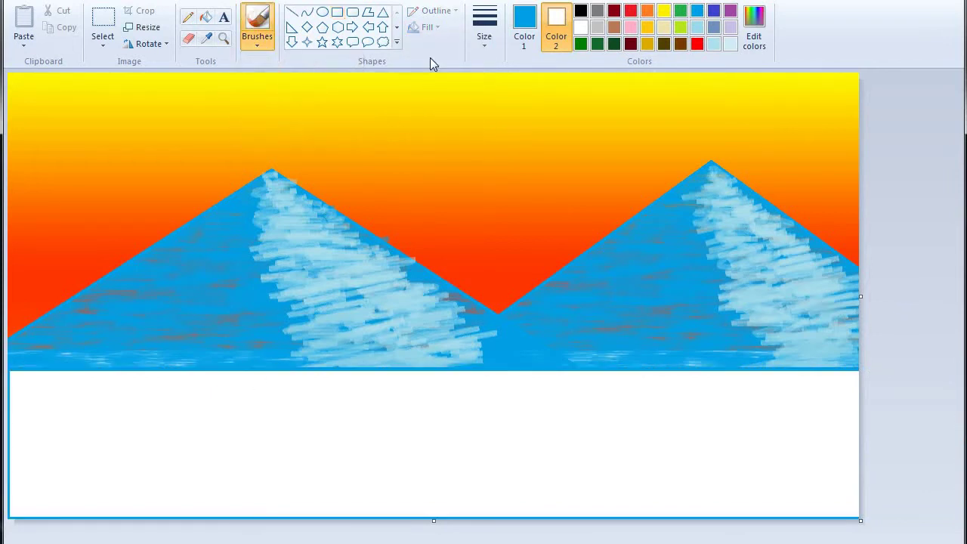
click(580, 12)
click(525, 26)
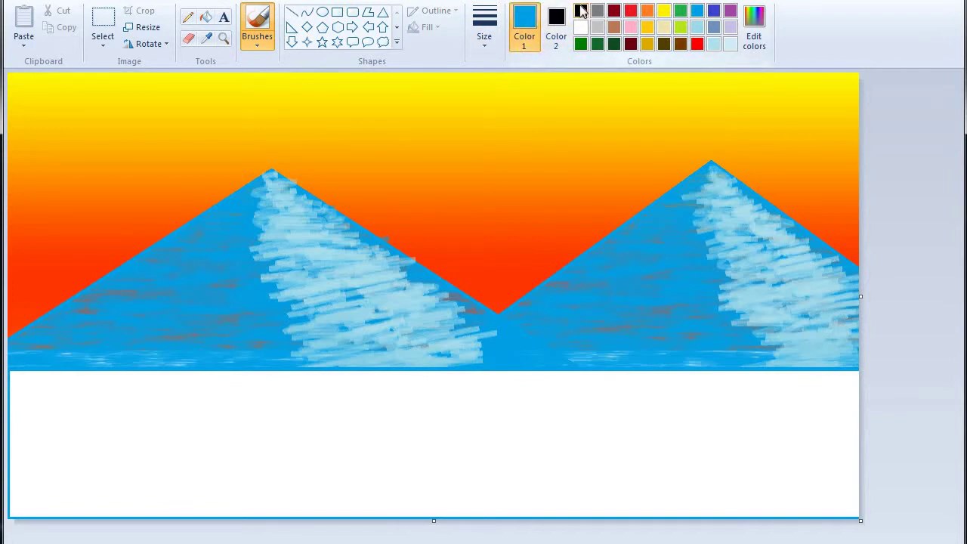
click(584, 12)
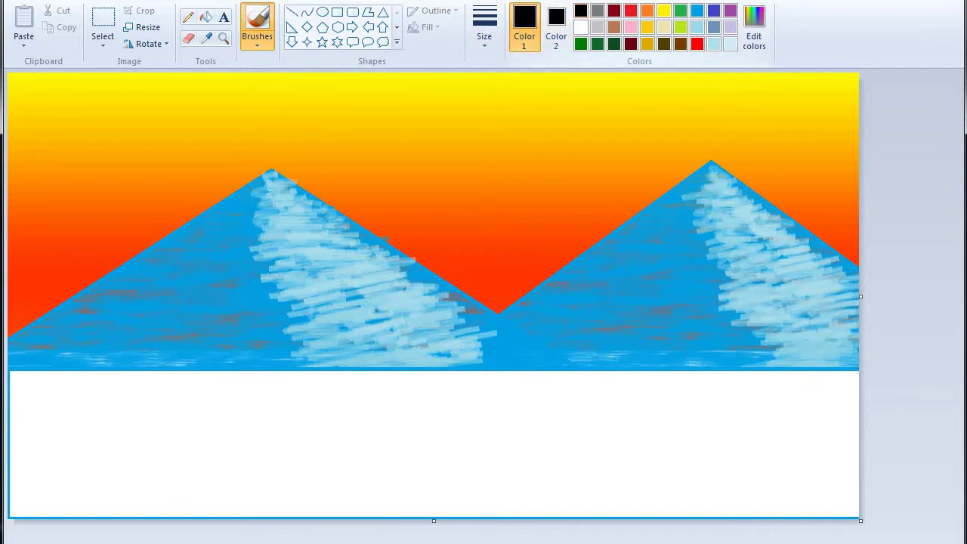
drag(98, 391, 59, 514)
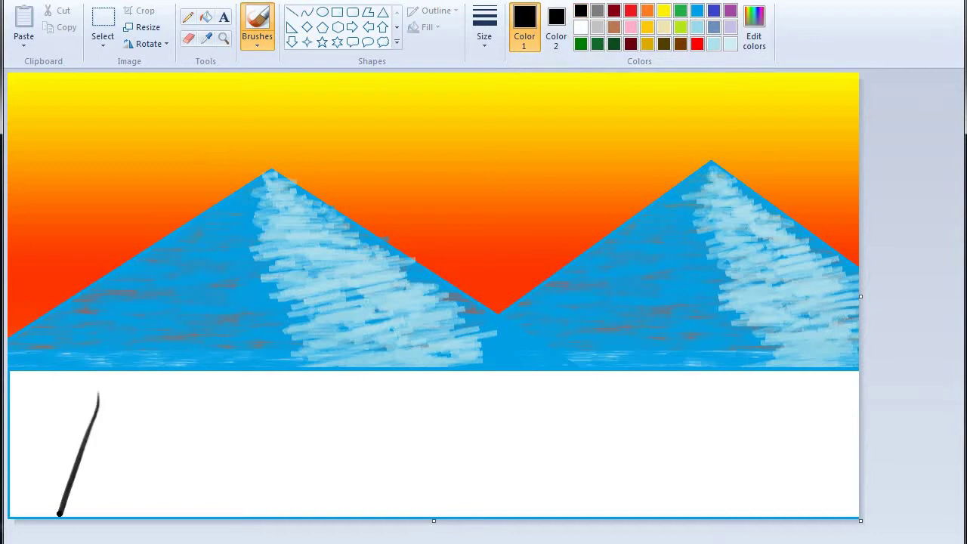
mouse_move(98, 387)
mouse_down()
mouse_move(63, 517)
mouse_move(51, 516)
mouse_up()
drag(35, 420, 21, 517)
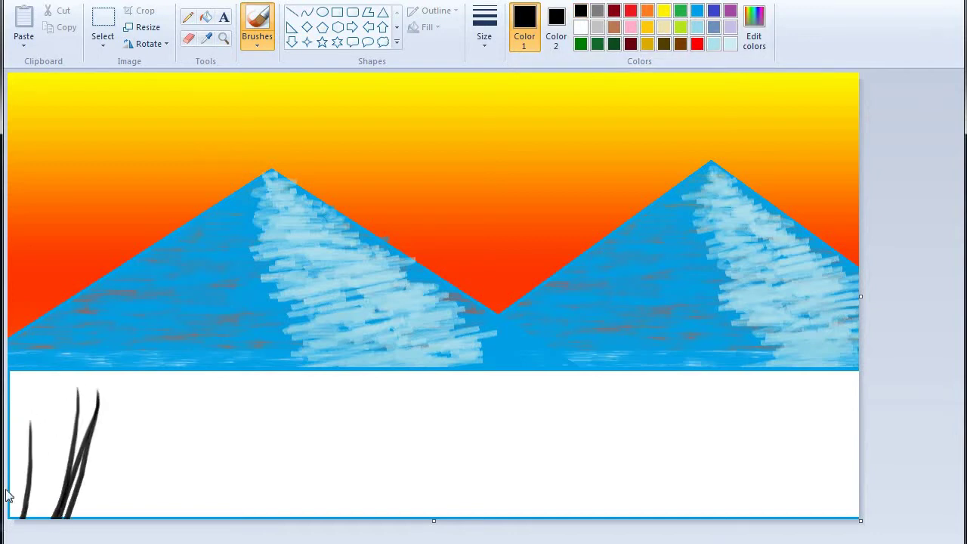
drag(38, 392, 38, 499)
drag(62, 373, 46, 518)
drag(63, 392, 47, 512)
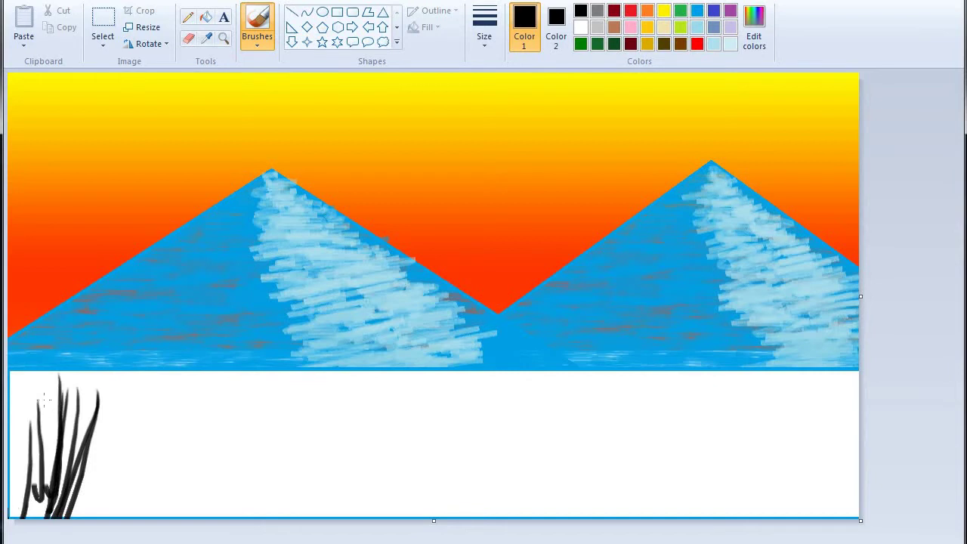
- Thicken the black grass at the foreground's left edge and add sparser blades to the right of it
mouse_move(48, 370)
mouse_down()
mouse_move(33, 494)
mouse_move(15, 513)
mouse_up()
drag(27, 384, 10, 497)
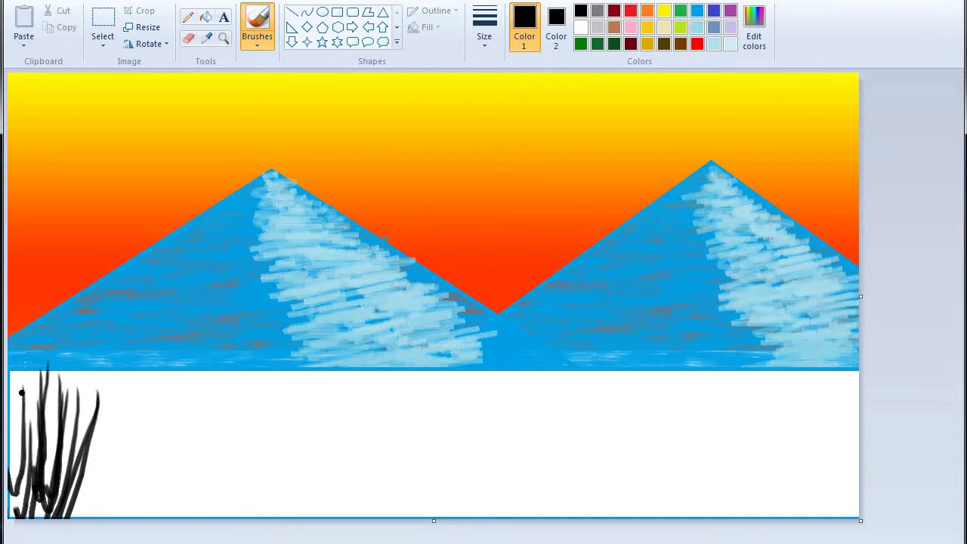
drag(32, 366, 14, 519)
drag(84, 373, 89, 518)
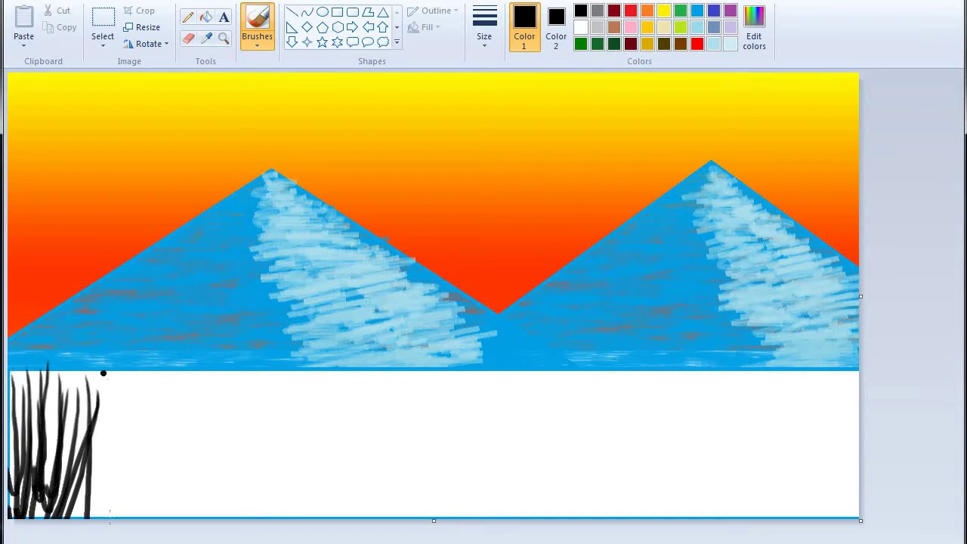
drag(107, 390, 115, 518)
mouse_move(120, 396)
mouse_down()
mouse_move(128, 489)
mouse_move(162, 518)
mouse_move(142, 518)
mouse_up()
drag(174, 382, 178, 520)
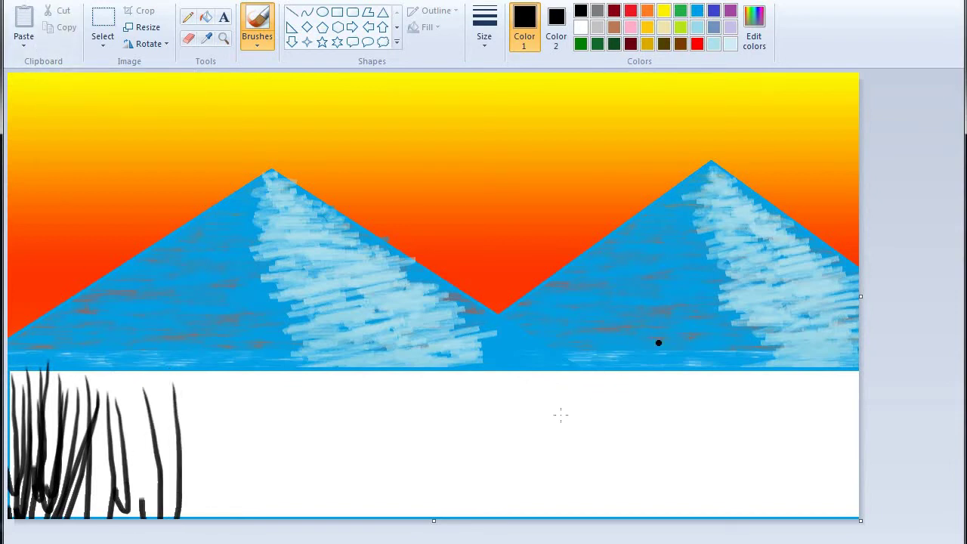
- Widen the canvas to the right and fill the new black strip with white
drag(862, 301, 962, 319)
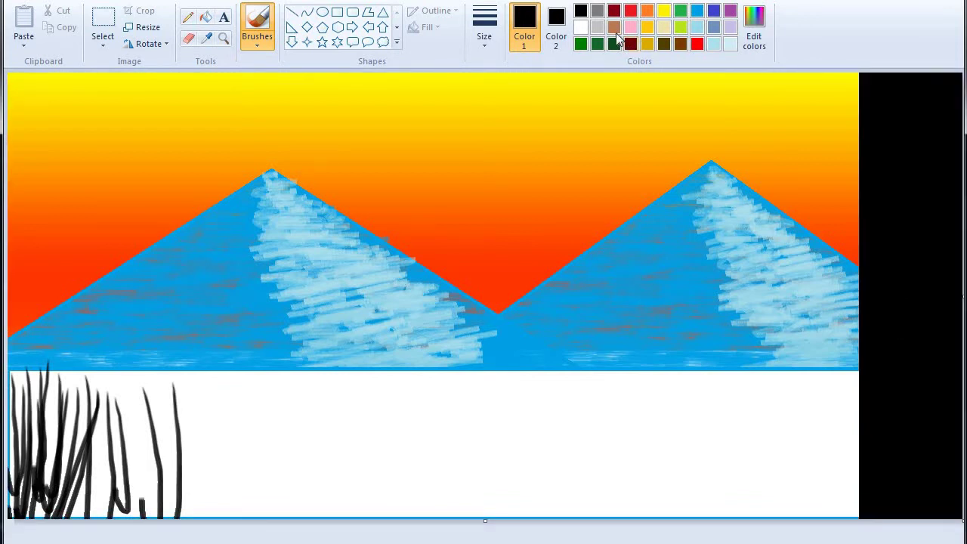
click(581, 28)
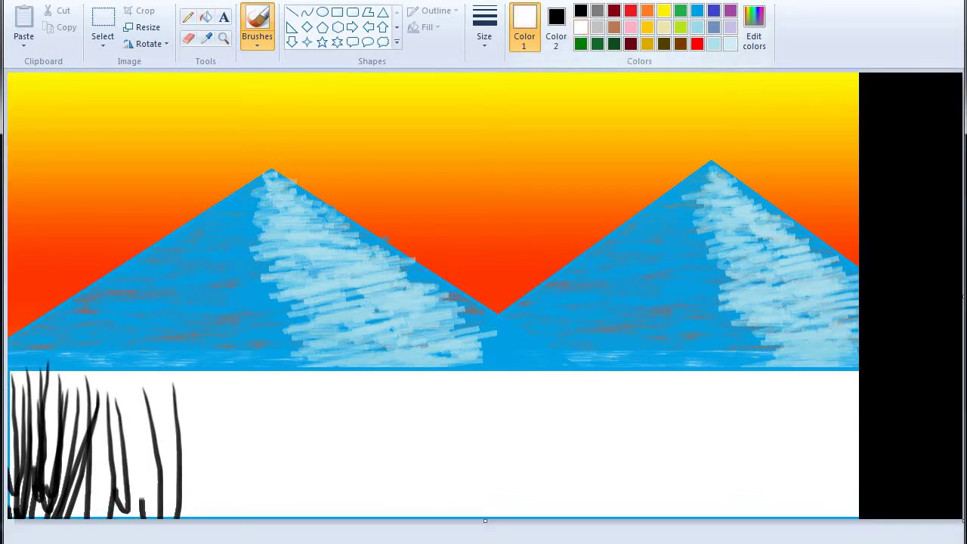
click(206, 16)
click(876, 217)
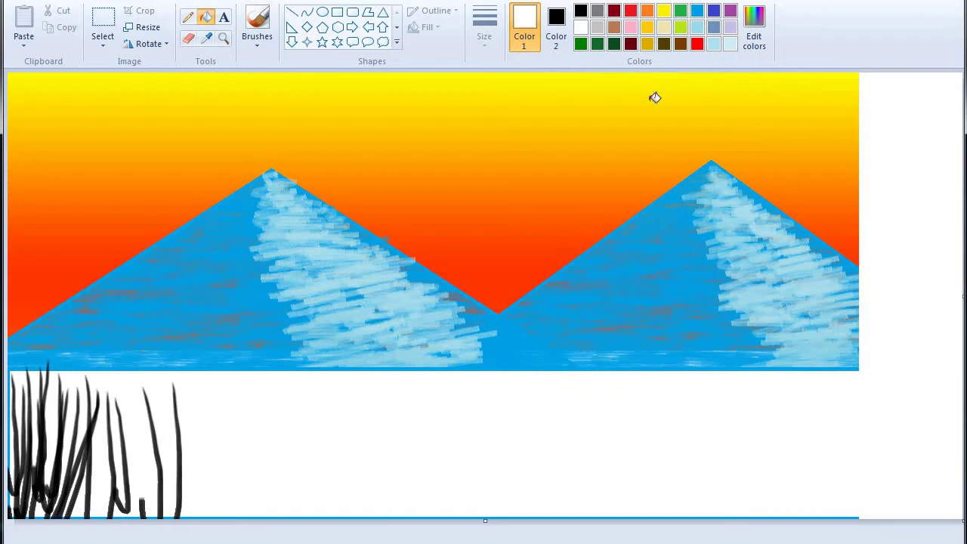
- Brush long, wavy black grass blades side by side down the blank white strip beside the painting
click(265, 24)
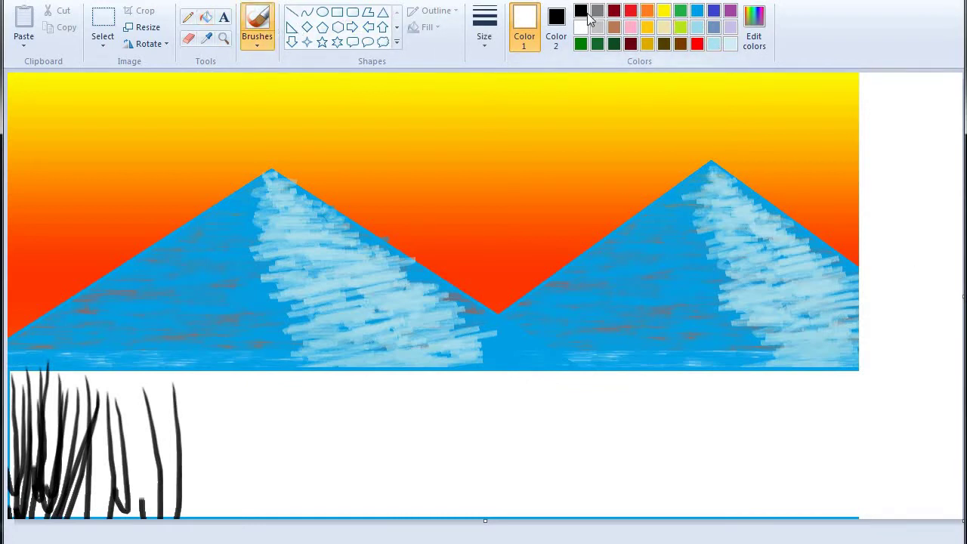
click(581, 13)
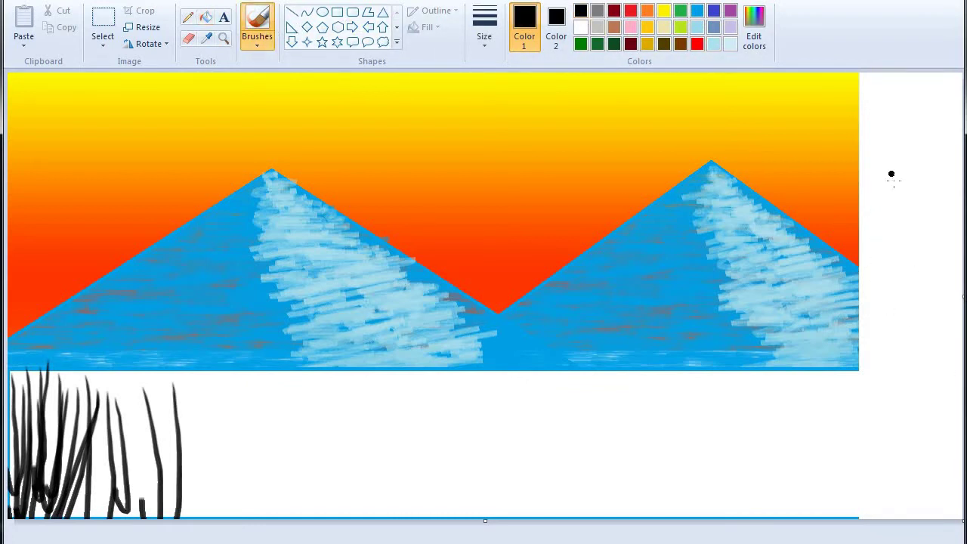
drag(891, 175, 892, 356)
drag(908, 182, 917, 399)
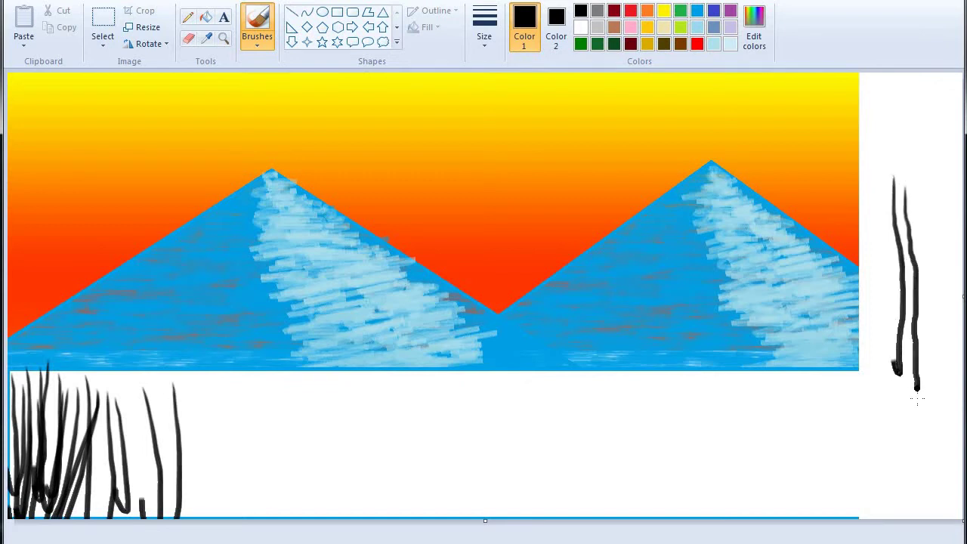
drag(928, 183, 923, 396)
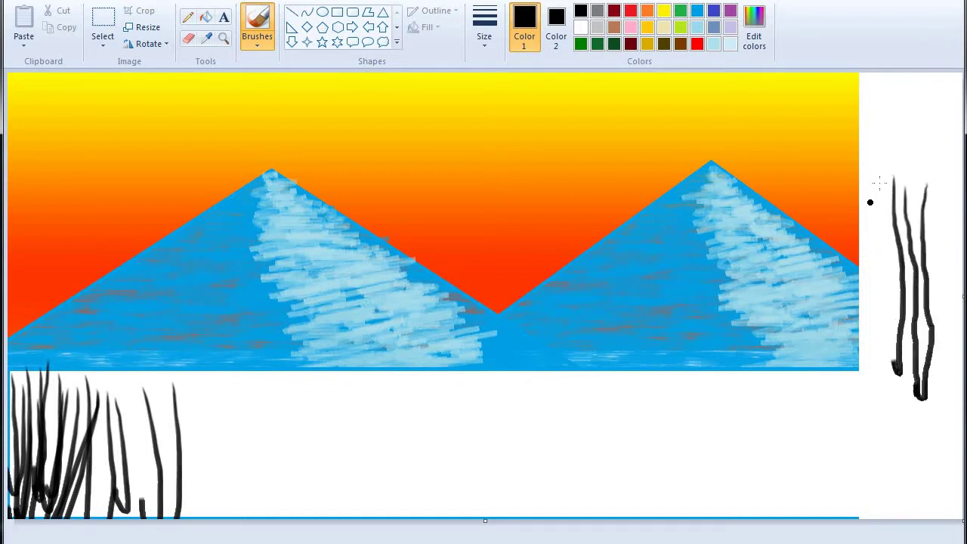
mouse_move(879, 178)
mouse_down()
mouse_move(889, 324)
mouse_move(879, 390)
mouse_move(889, 419)
mouse_up()
drag(881, 140, 888, 293)
drag(893, 136, 909, 306)
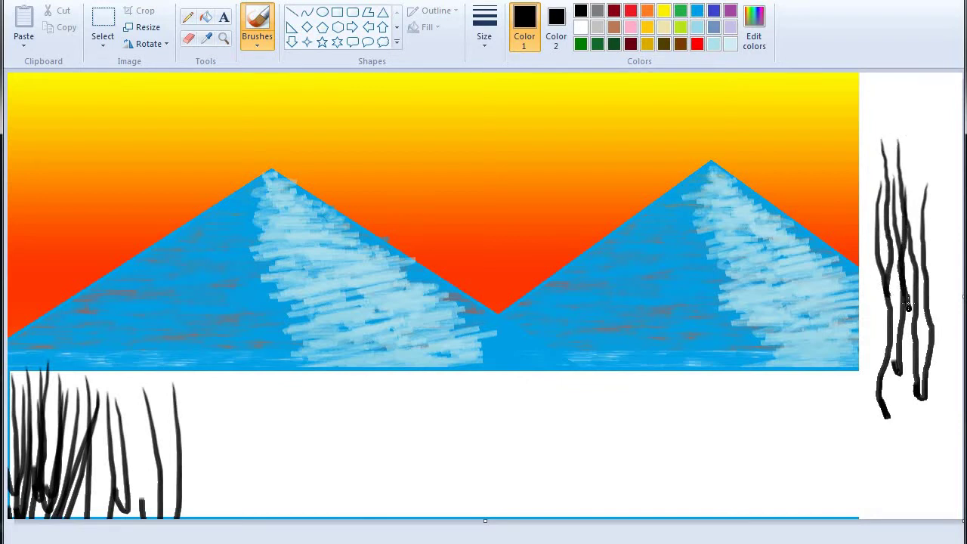
drag(953, 177, 935, 375)
mouse_move(945, 225)
mouse_down()
mouse_move(938, 321)
mouse_move(949, 389)
mouse_up()
- Set the brush to the thinnest size and add more black blades to the left side and upper part of the strip's grass clump
click(492, 34)
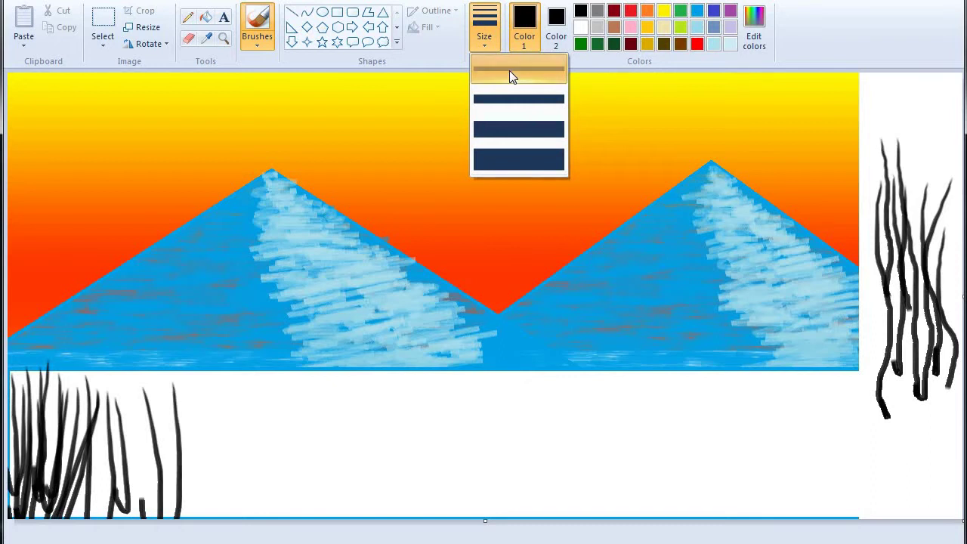
click(510, 70)
drag(877, 312, 865, 361)
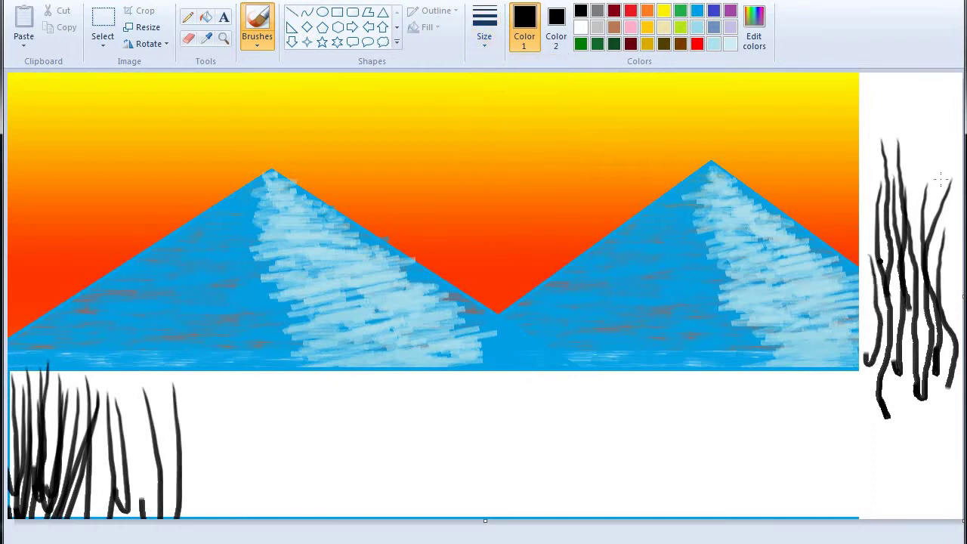
mouse_move(916, 147)
mouse_down()
mouse_move(914, 227)
mouse_move(927, 198)
mouse_move(926, 249)
mouse_up()
drag(953, 157, 931, 235)
drag(924, 142, 930, 239)
drag(951, 150, 944, 295)
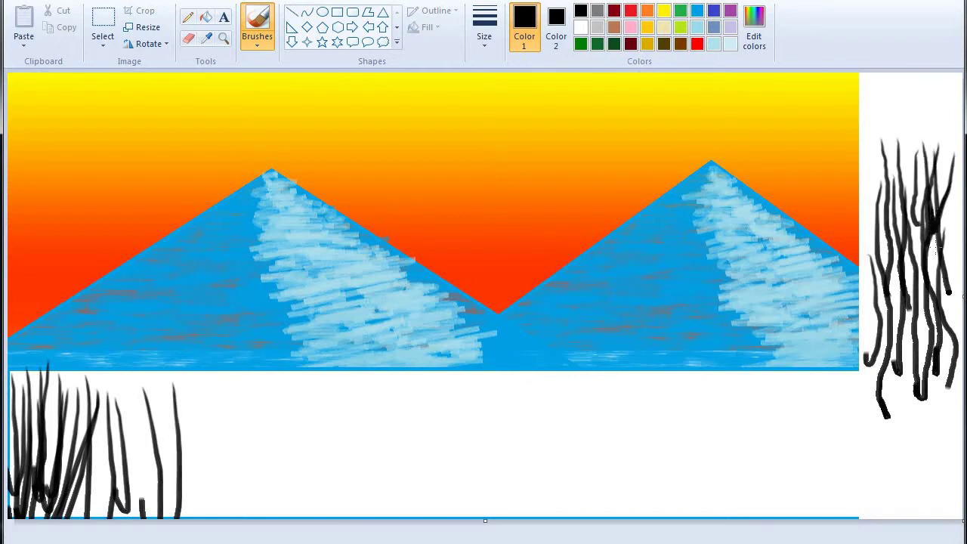
drag(952, 219, 946, 300)
- Undo the last few blade strokes and repaint the tips in the upper right part of the strip's grass clump
key(ctrl+z)
key(ctrl+z)
key(ctrl+z)
key(ctrl+z)
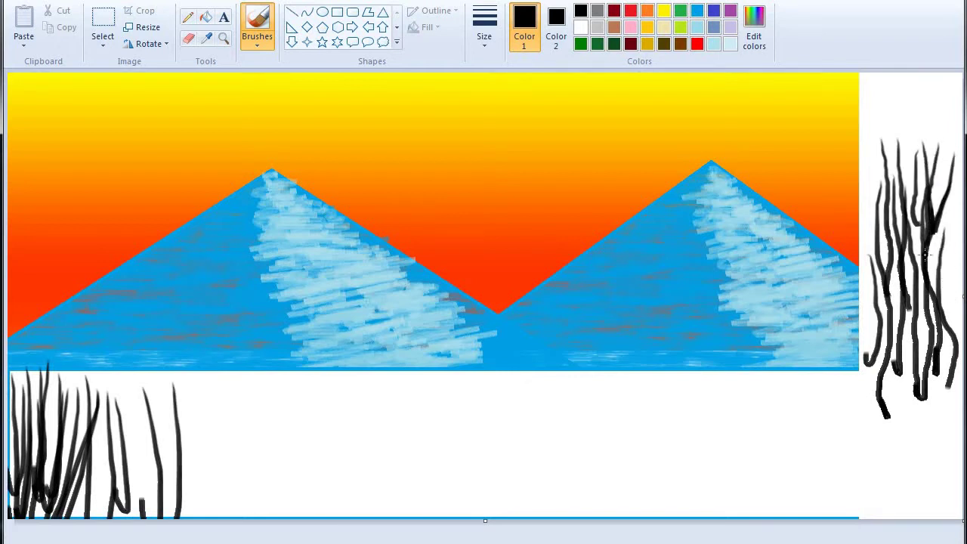
drag(959, 211, 958, 317)
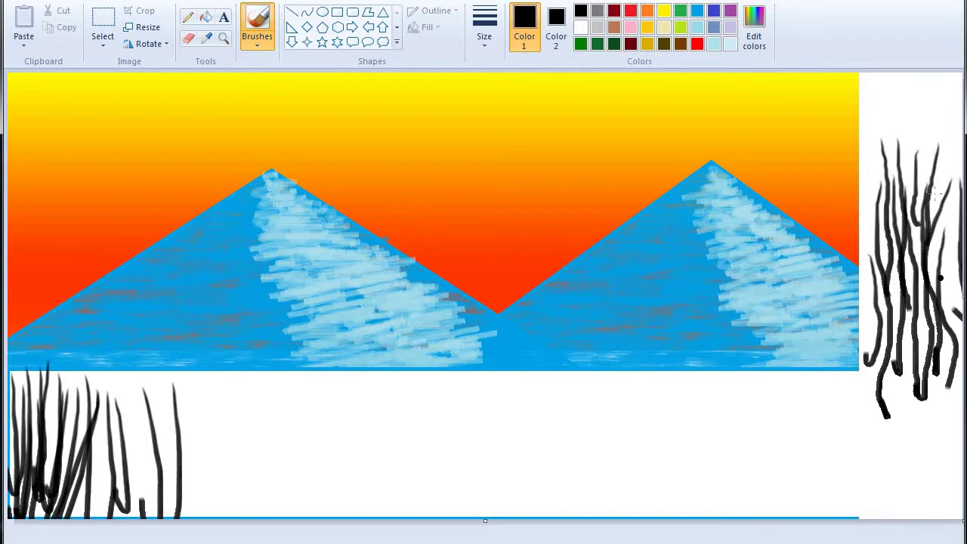
drag(945, 162, 943, 296)
drag(943, 134, 937, 298)
mouse_move(918, 117)
mouse_down()
mouse_move(923, 234)
mouse_move(912, 172)
mouse_move(919, 220)
mouse_move(909, 253)
mouse_up()
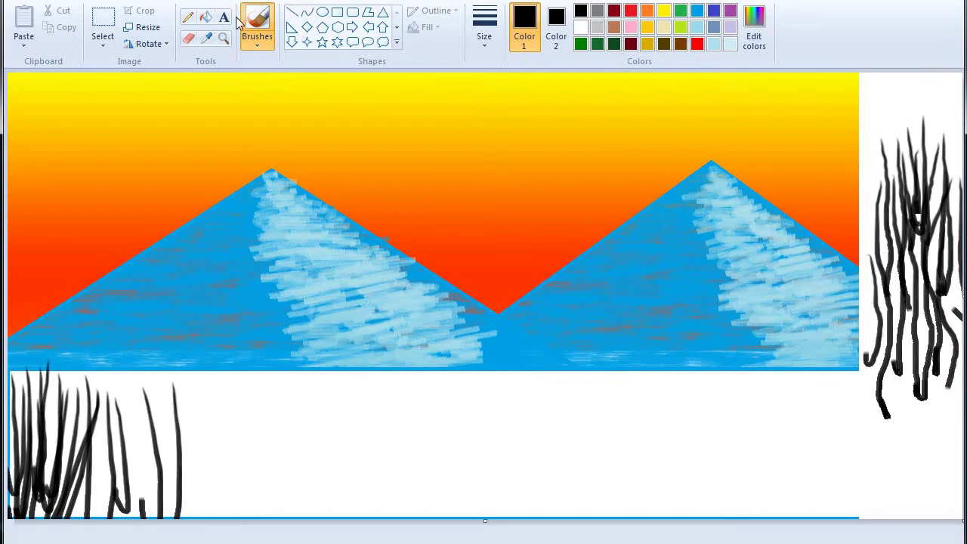
- Copy a rectangular selection of the grass clump on the white strip, from above its tips to the level of the mountains' bases
click(103, 38)
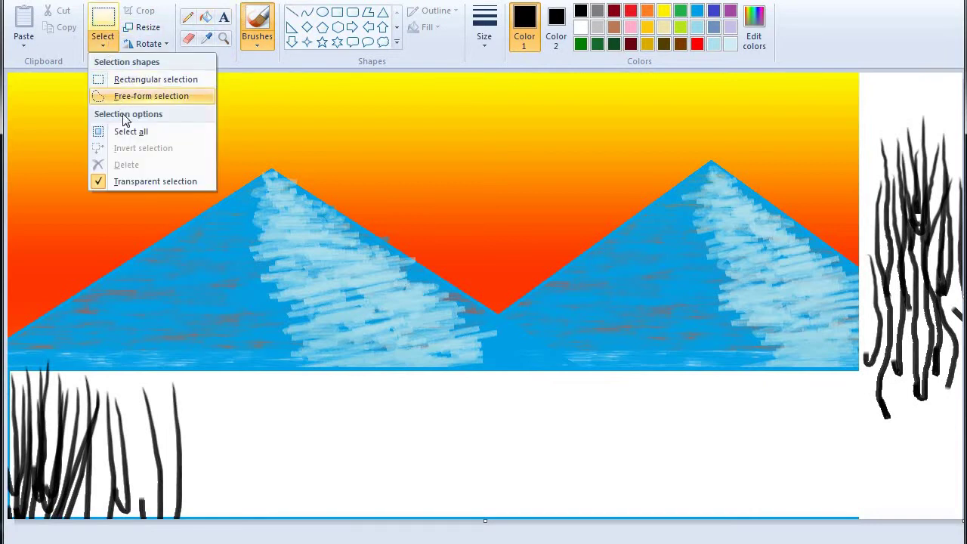
click(134, 80)
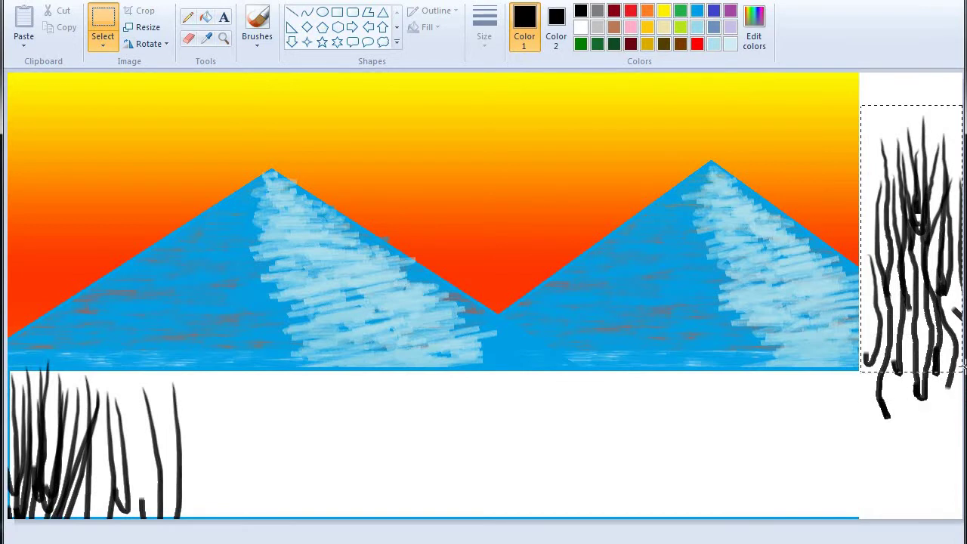
drag(962, 369, 962, 369)
click(102, 46)
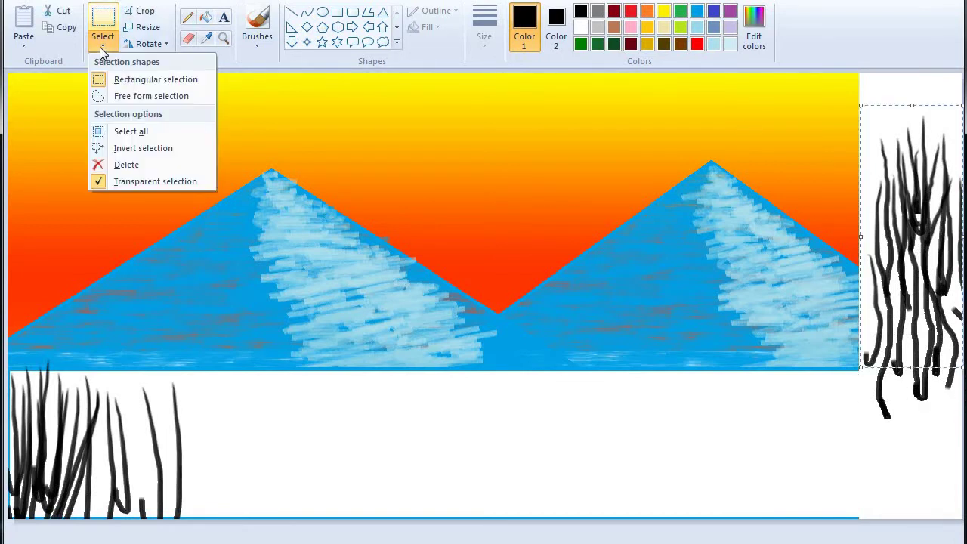
click(871, 210)
right_click(875, 209)
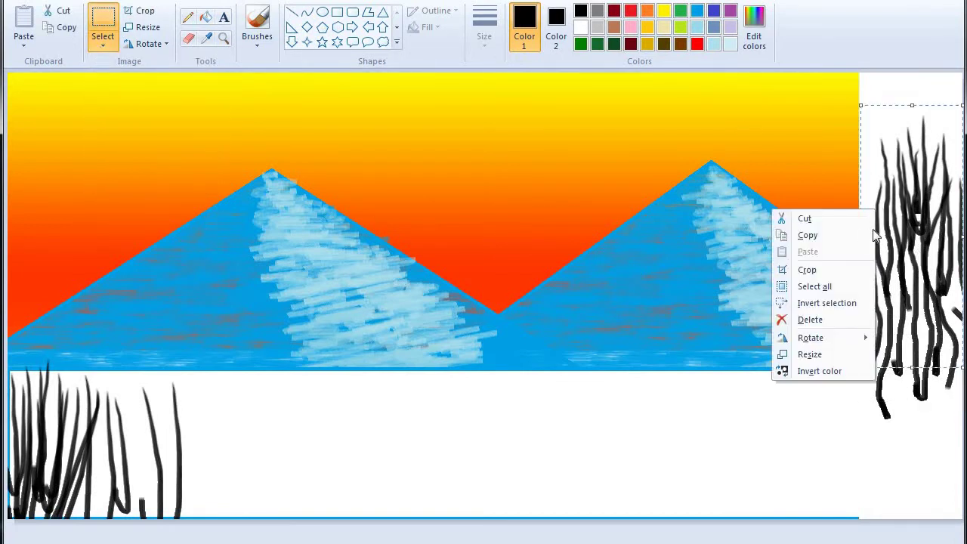
click(809, 233)
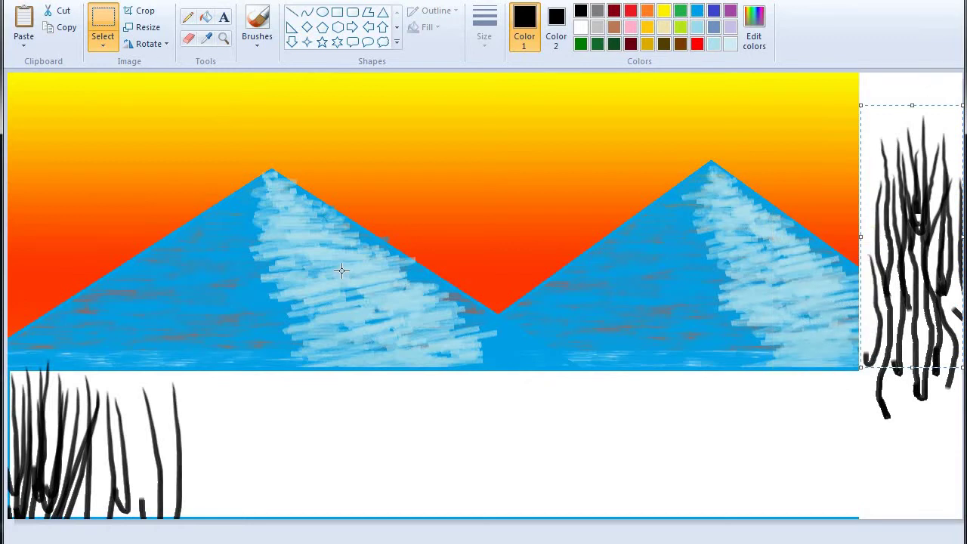
- Paste two copies of the grass clump and place them side by side along the lower edge, right of the hand-painted grass
key(ctrl+v)
mouse_move(41, 169)
mouse_down()
mouse_move(234, 347)
mouse_move(202, 376)
mouse_move(199, 471)
mouse_move(215, 473)
mouse_up()
drag(210, 472, 221, 488)
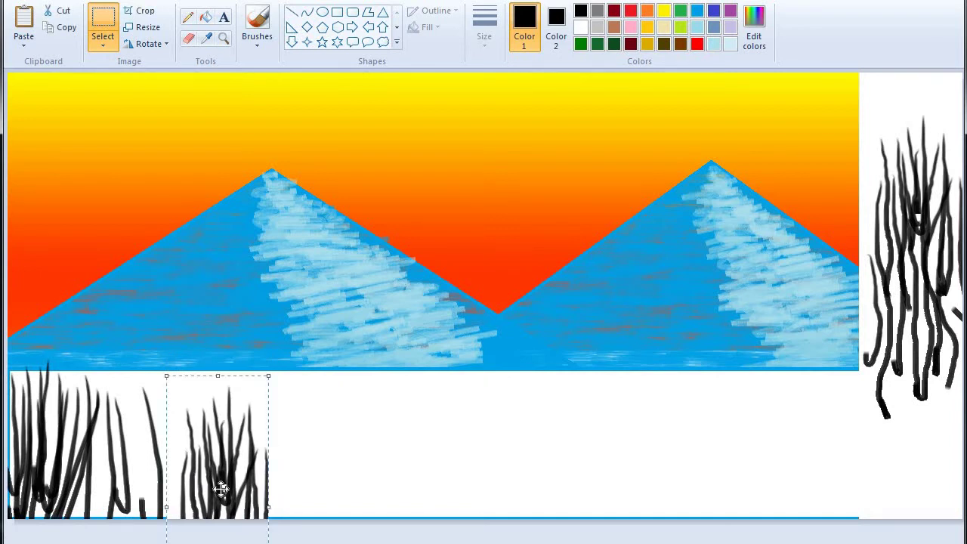
click(333, 466)
key(ctrl+v)
drag(71, 216, 329, 525)
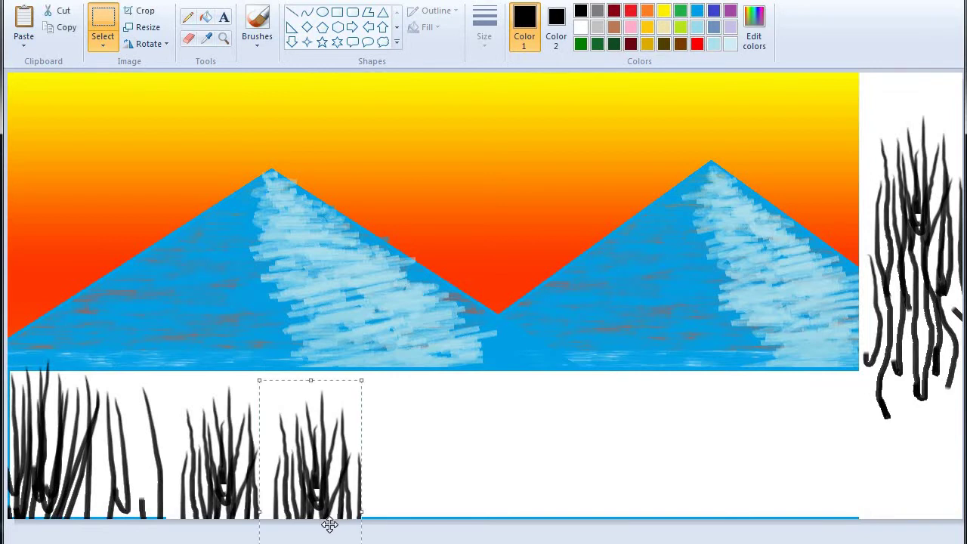
- Paste two more grass clumps and overlap them to the right of the previous copies along the lower edge
key(ctrl+v)
drag(49, 254, 400, 478)
key(ctrl+v)
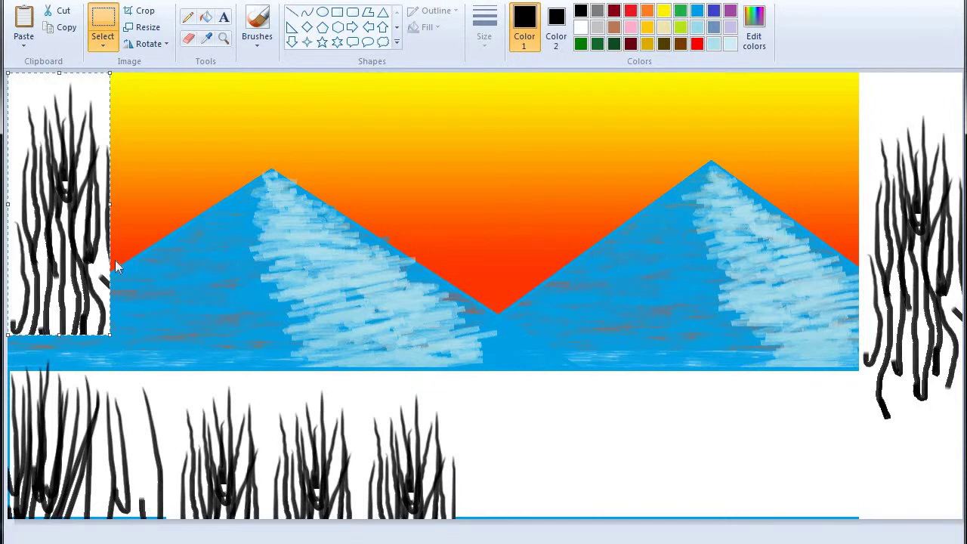
drag(106, 230, 426, 535)
- Paste another grass clump, enlarge it and place it at the lower edge just right of the canvas's middle
key(ctrl+v)
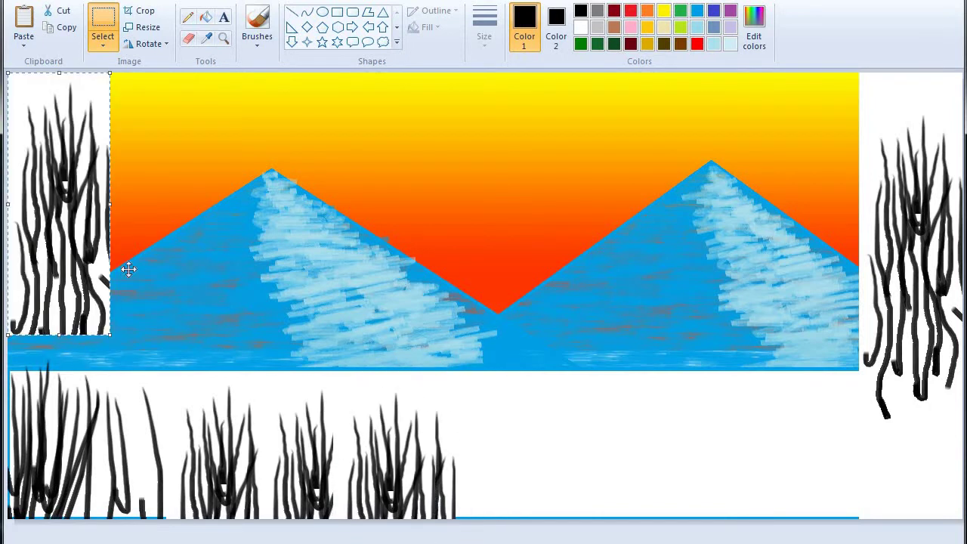
drag(128, 270, 637, 530)
key(Escape)
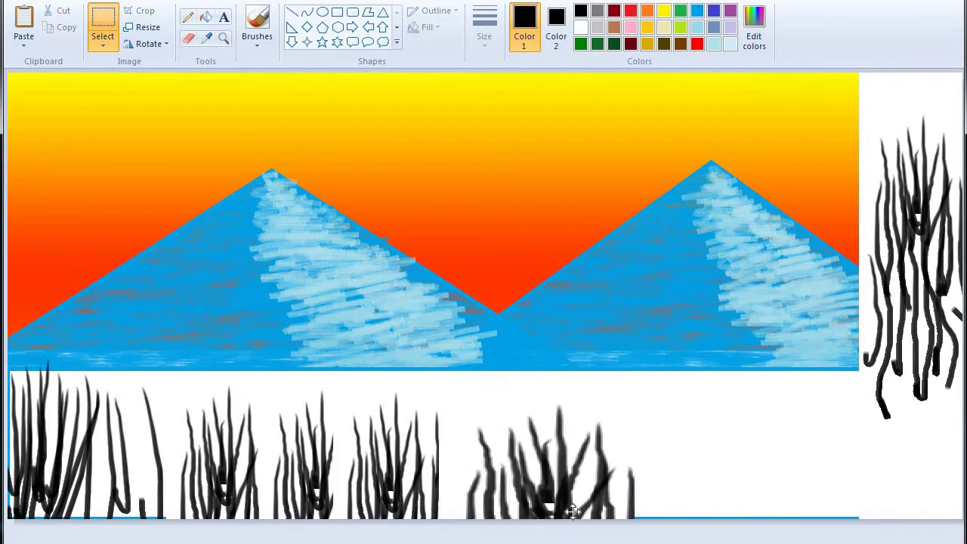
key(ctrl+z)
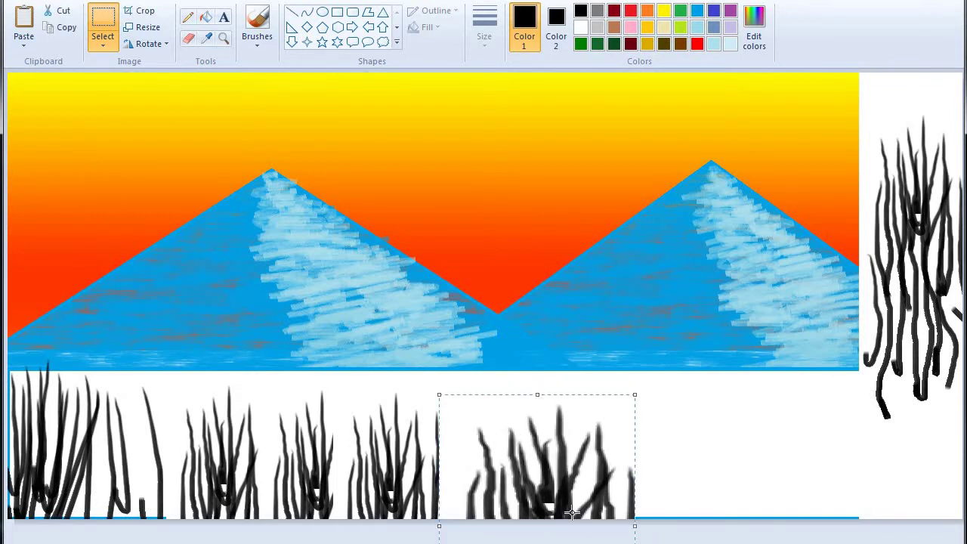
- Paste another black grass clump and place it at the lower edge, just right of the enlarged clump
key(ctrl+v)
drag(60, 188, 684, 494)
key(ctrl+v)
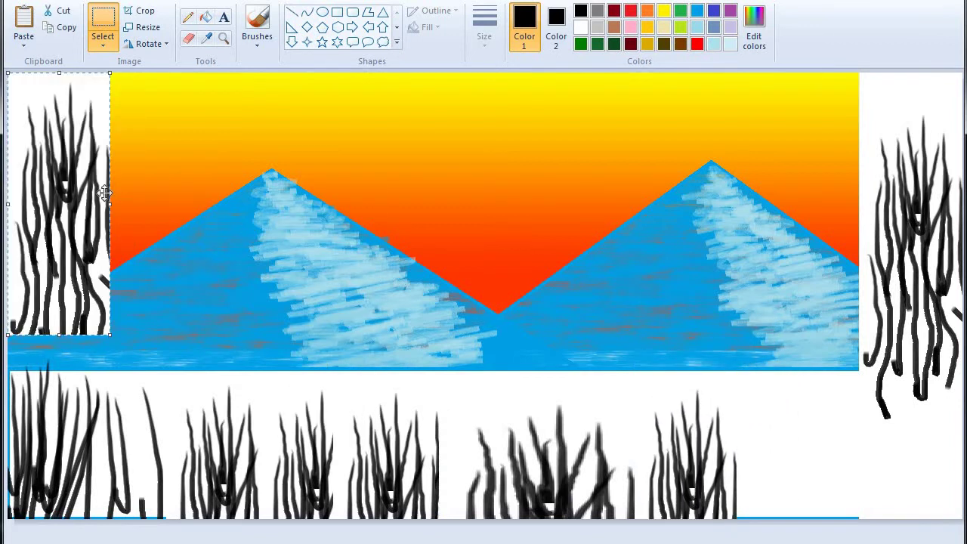
right_click(89, 187)
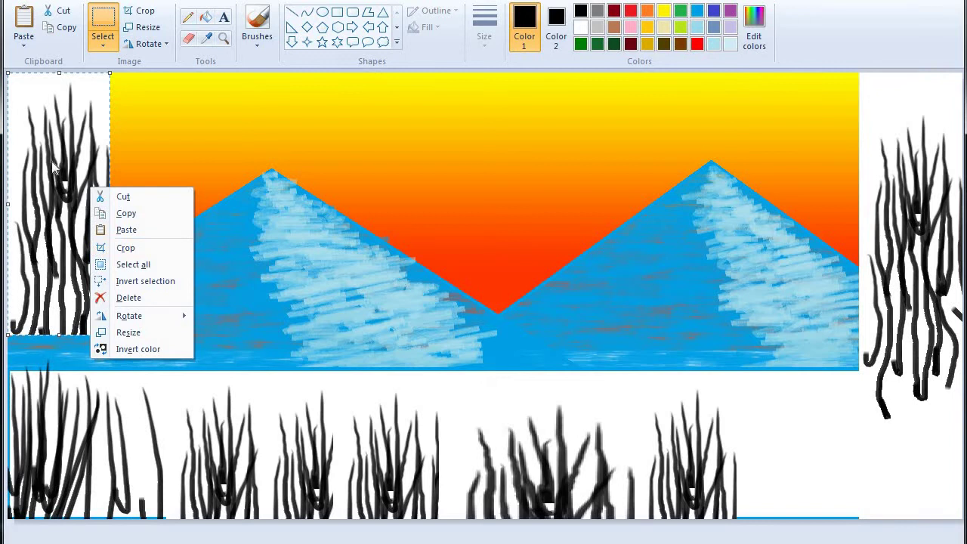
key(Escape)
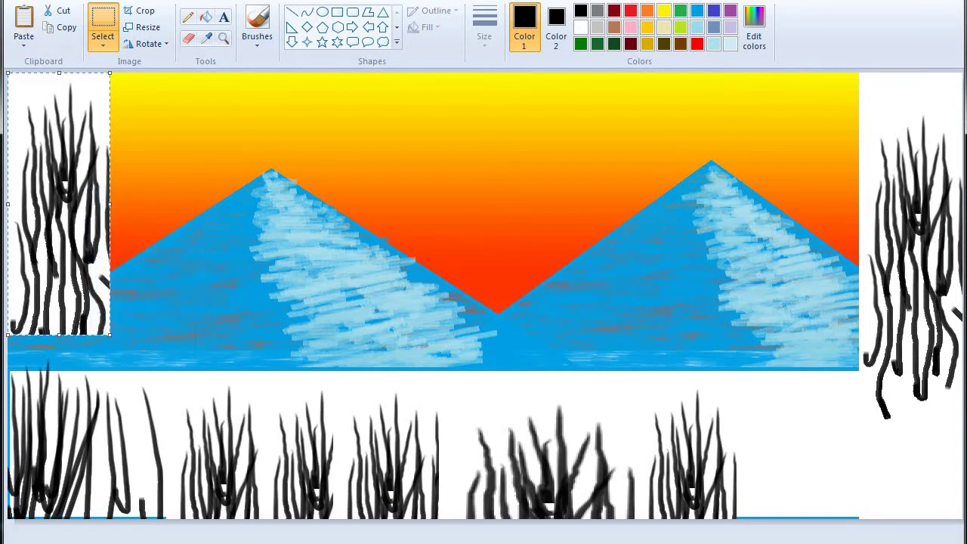
key(Delete)
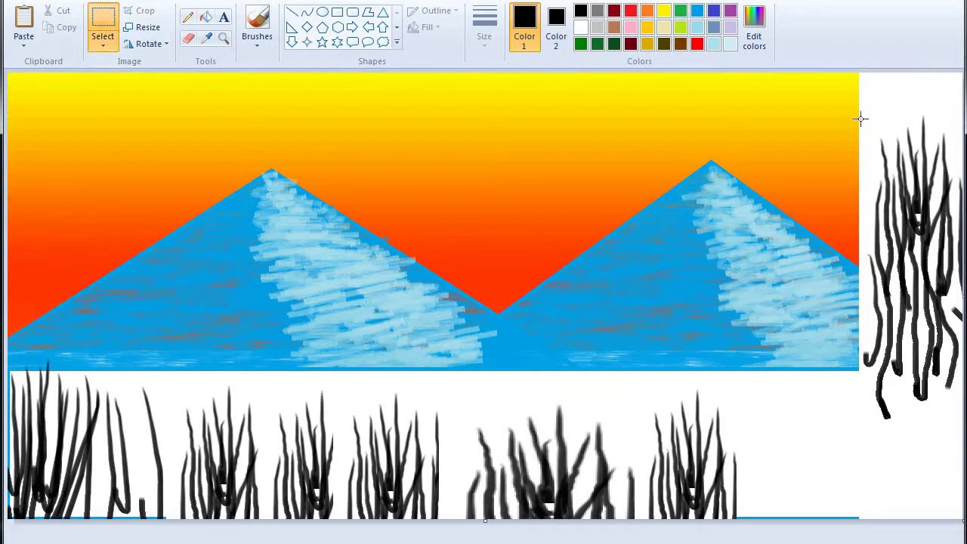
- Select the black grass clump on the white side strip with a rectangle and stretch it slightly upwards
drag(951, 382, 964, 416)
drag(912, 117, 911, 102)
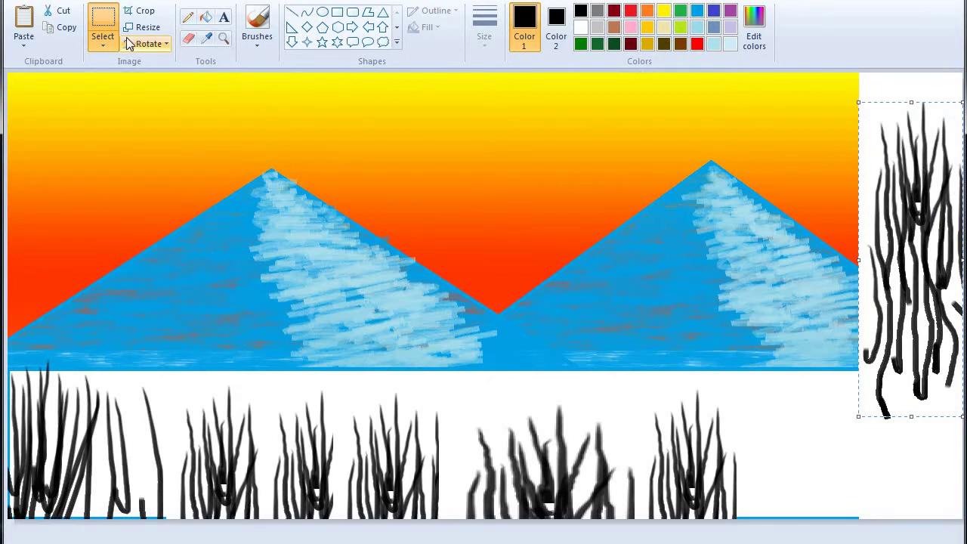
click(103, 44)
click(125, 181)
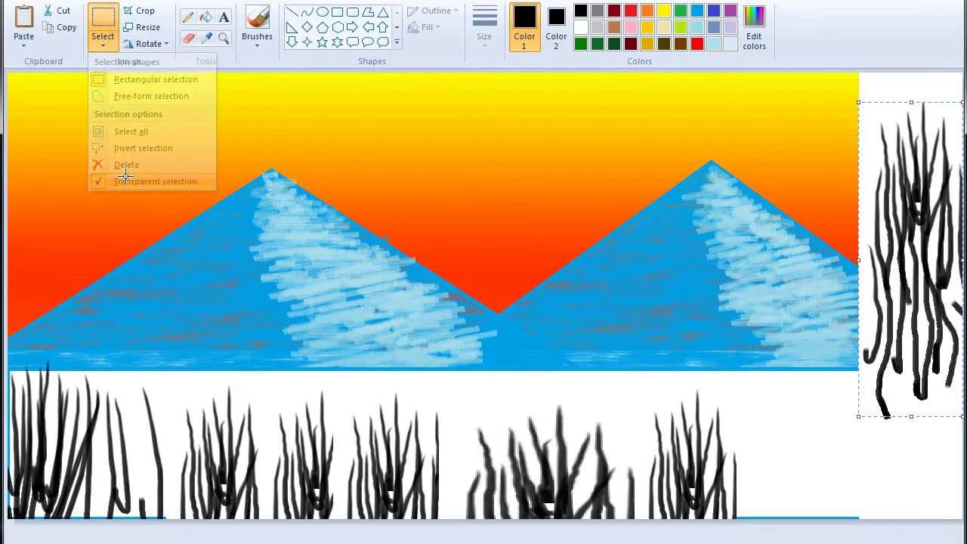
click(102, 44)
click(123, 181)
- Paste another black grass clump and set it lower at the bottom edge, right of the last copy below the second mountain
right_click(890, 174)
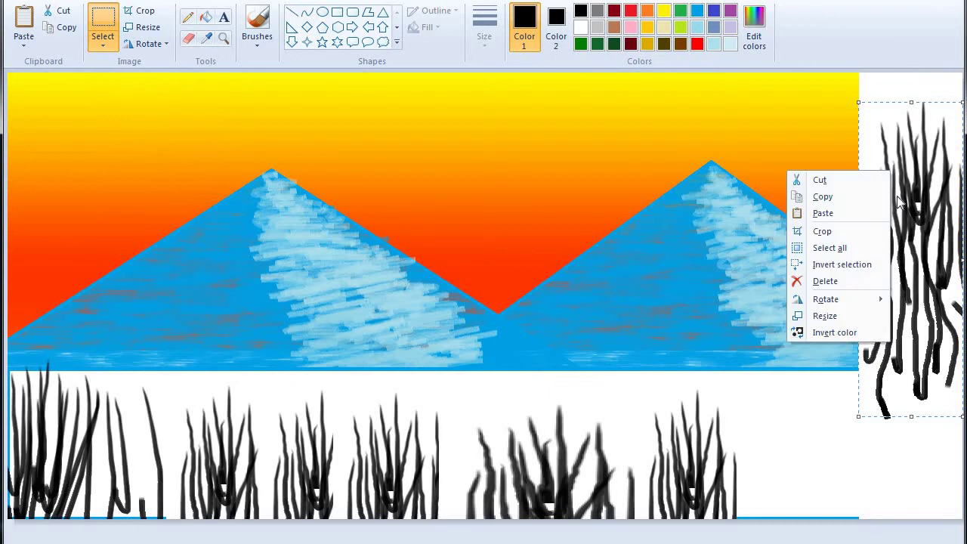
click(823, 213)
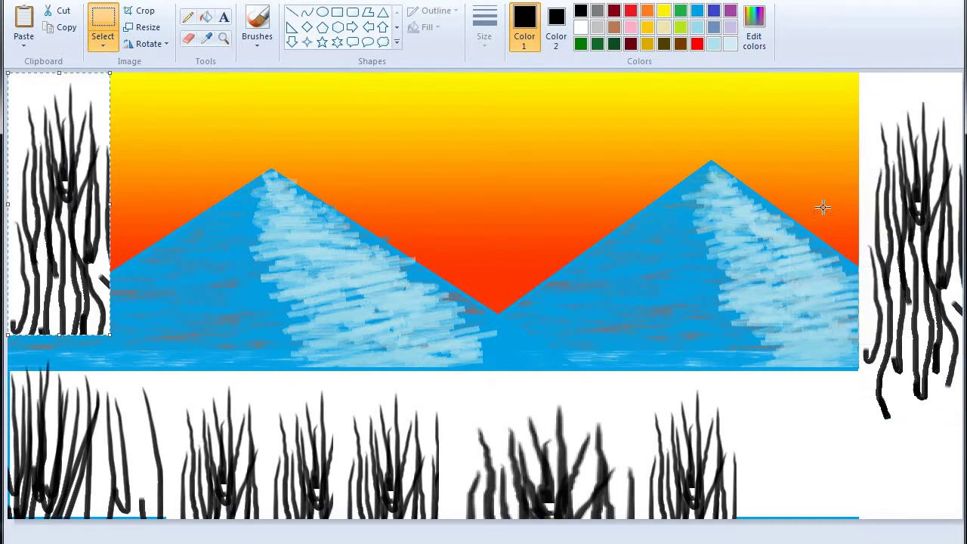
drag(47, 155, 767, 497)
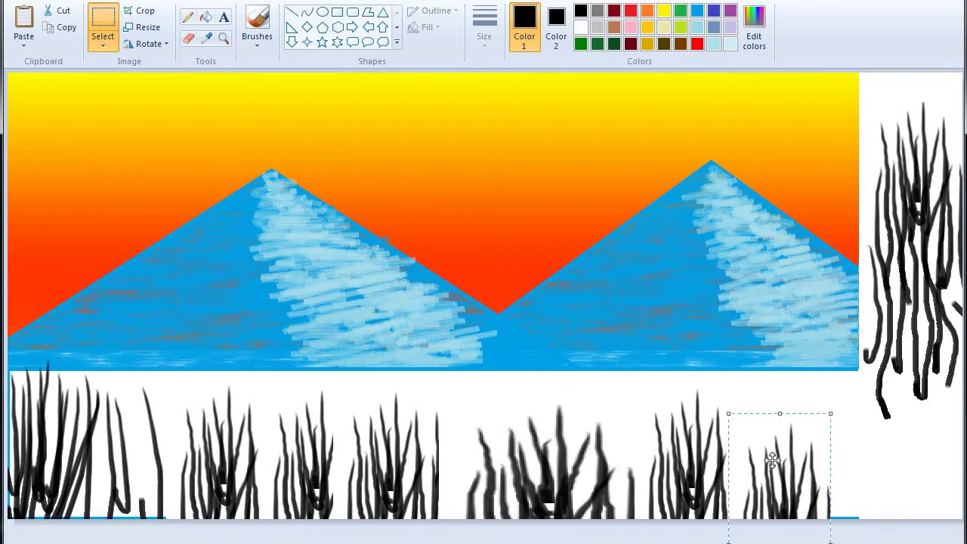
click(777, 388)
- Paste a grass clump, move it over the grass below the first mountain and invert its colors
key(ctrl+v)
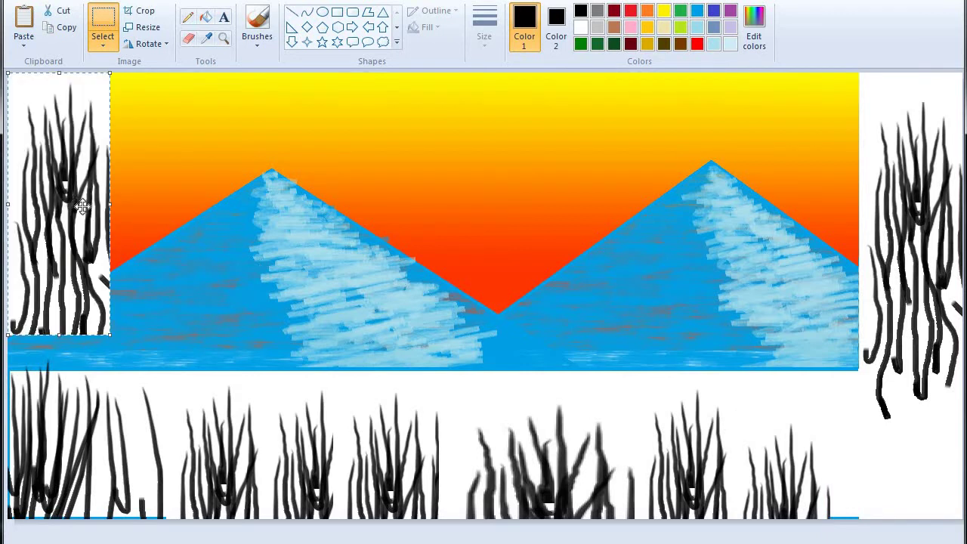
drag(83, 205, 281, 432)
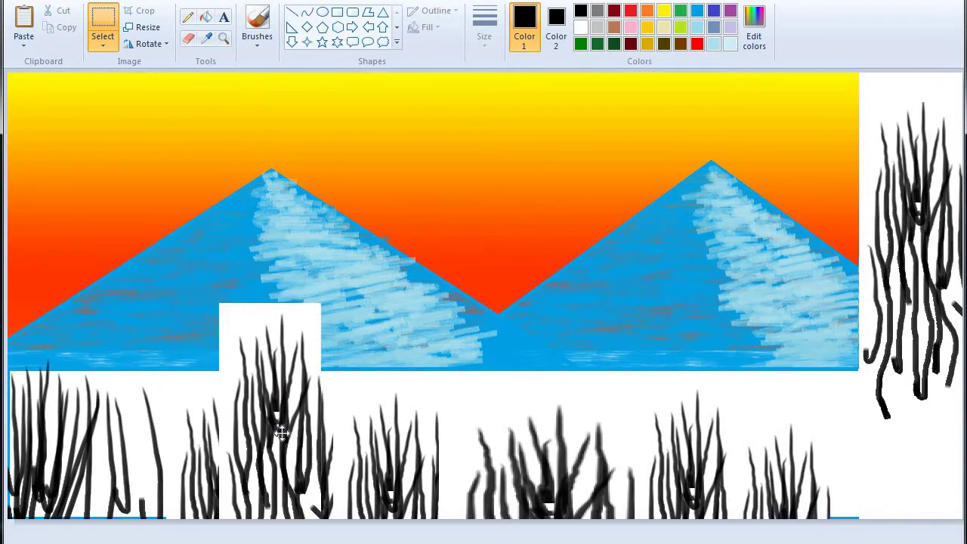
right_click(278, 365)
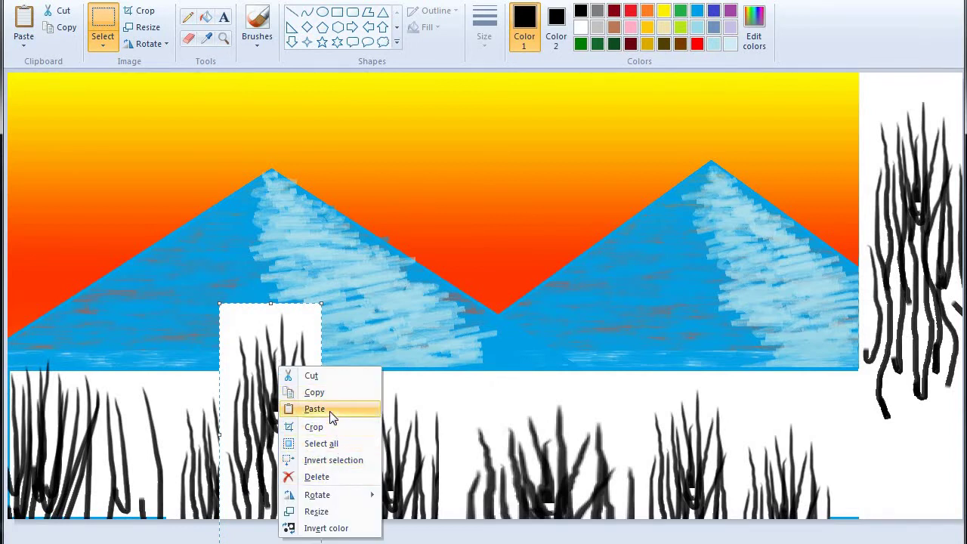
click(331, 527)
- Move the inverted clump to the right end of the grass row, sink it into the lower edge, and set Color 1 to green
drag(293, 480, 620, 444)
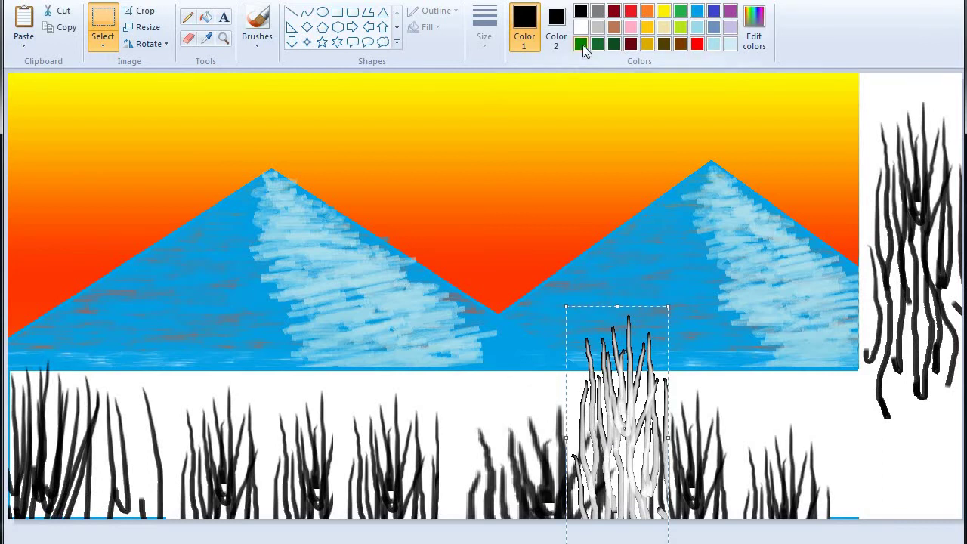
click(582, 45)
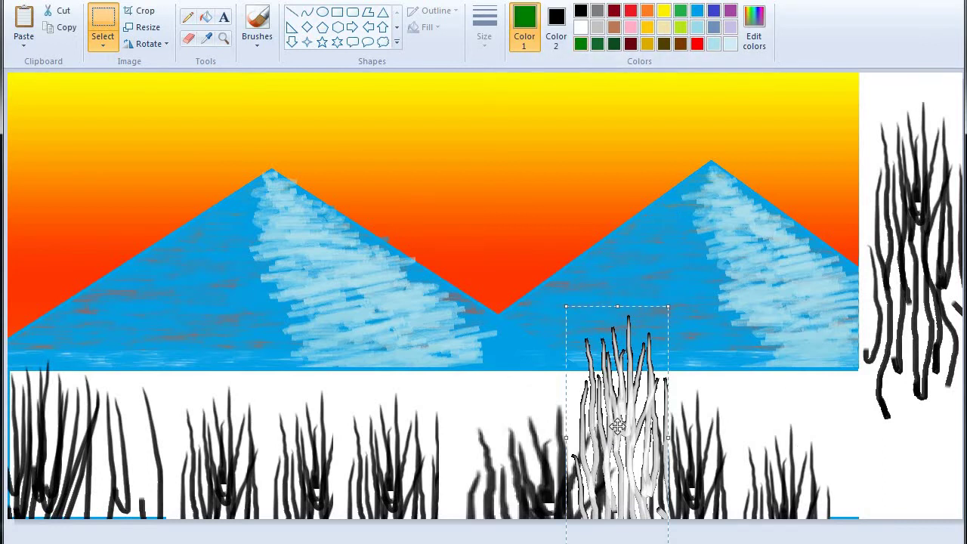
drag(618, 426, 814, 467)
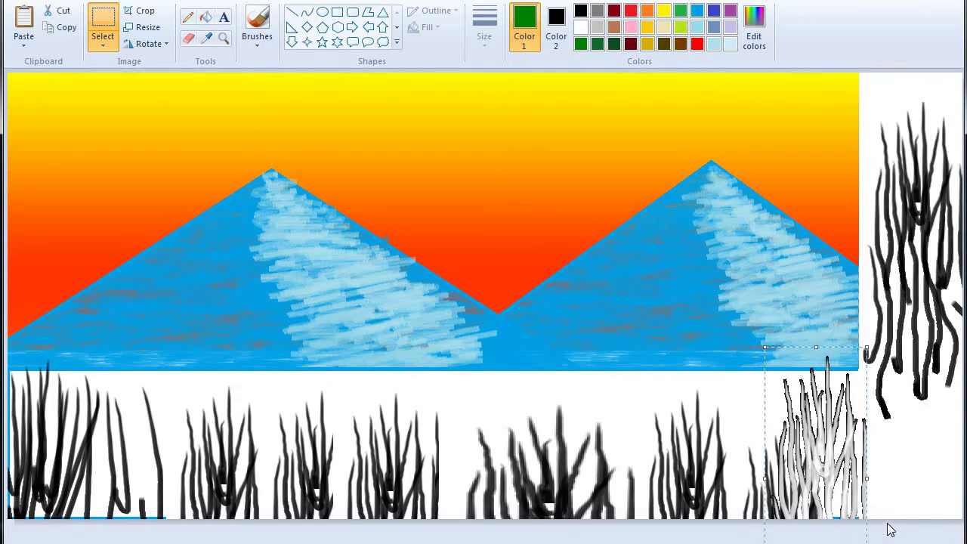
drag(844, 436, 841, 462)
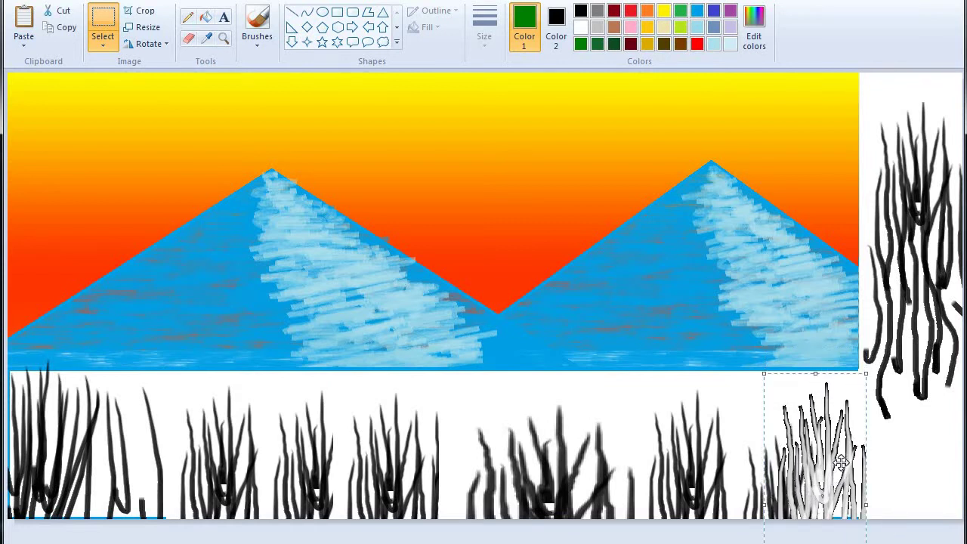
click(604, 391)
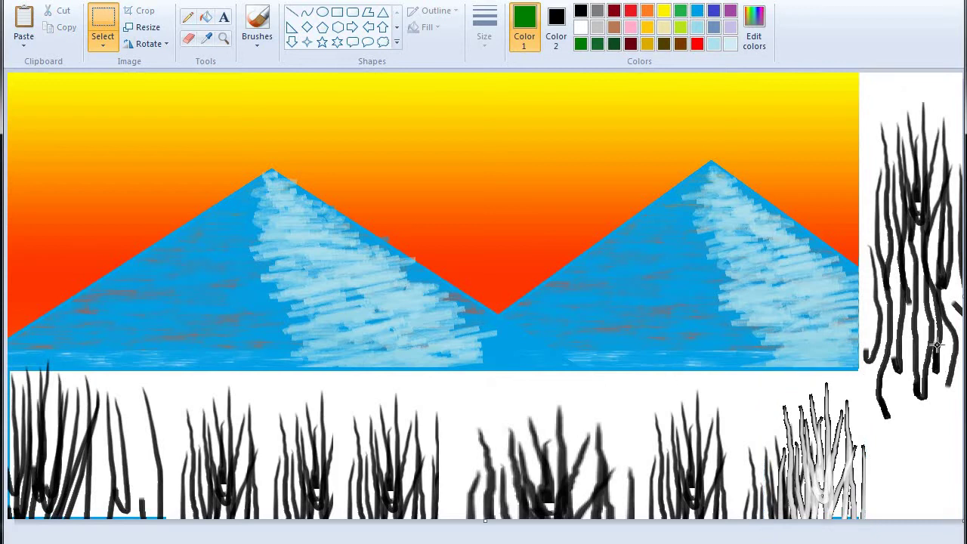
- Copy a rectangular selection of the upper part of the black clump on the white side strip and paste it
click(103, 46)
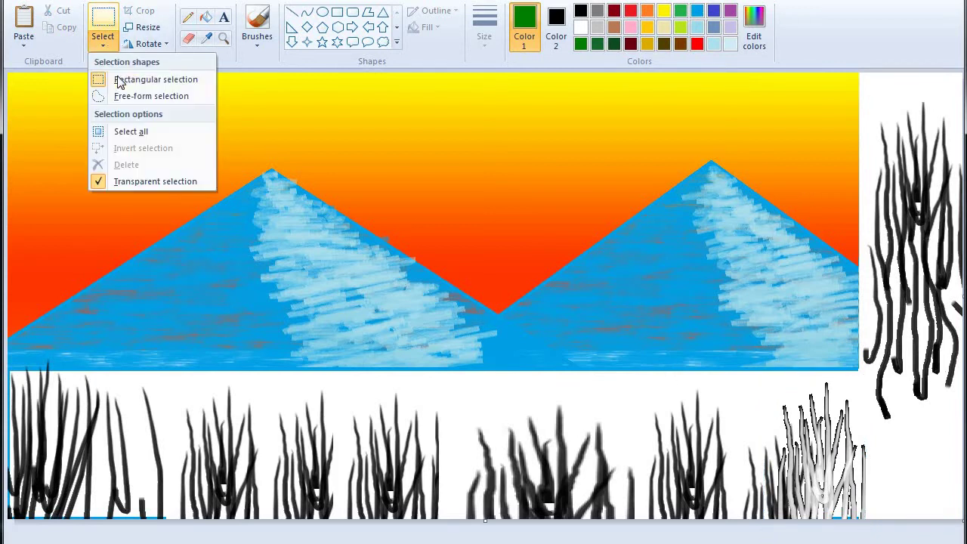
click(119, 80)
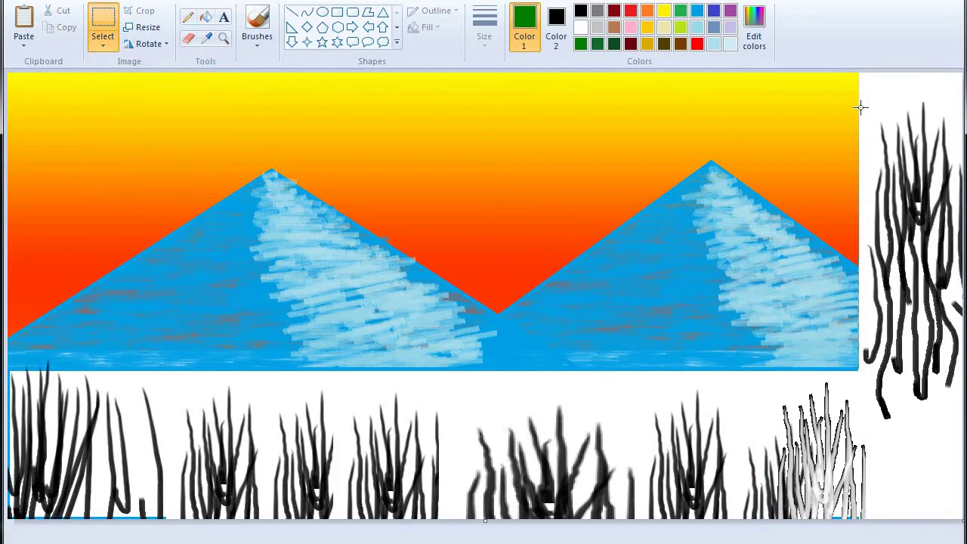
drag(956, 338, 958, 340)
right_click(899, 213)
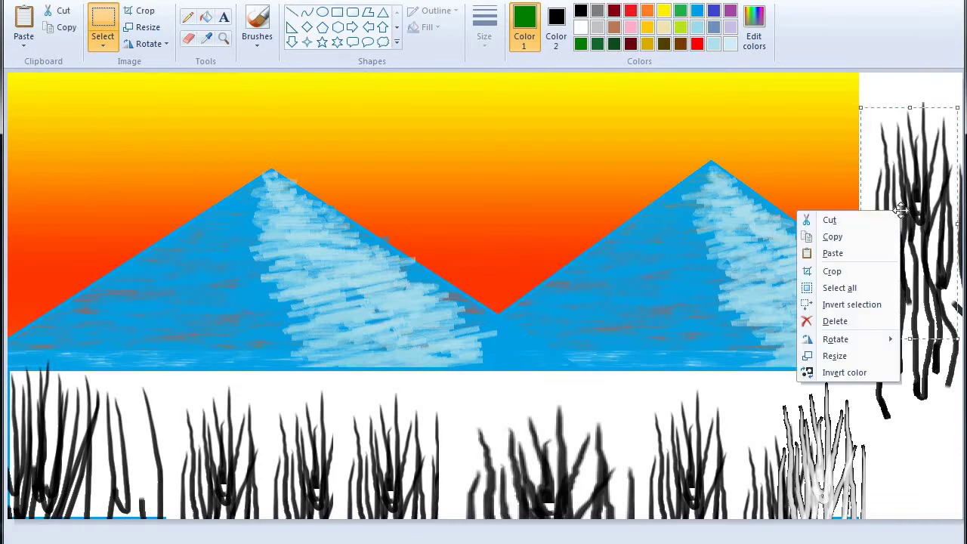
click(854, 235)
right_click(590, 175)
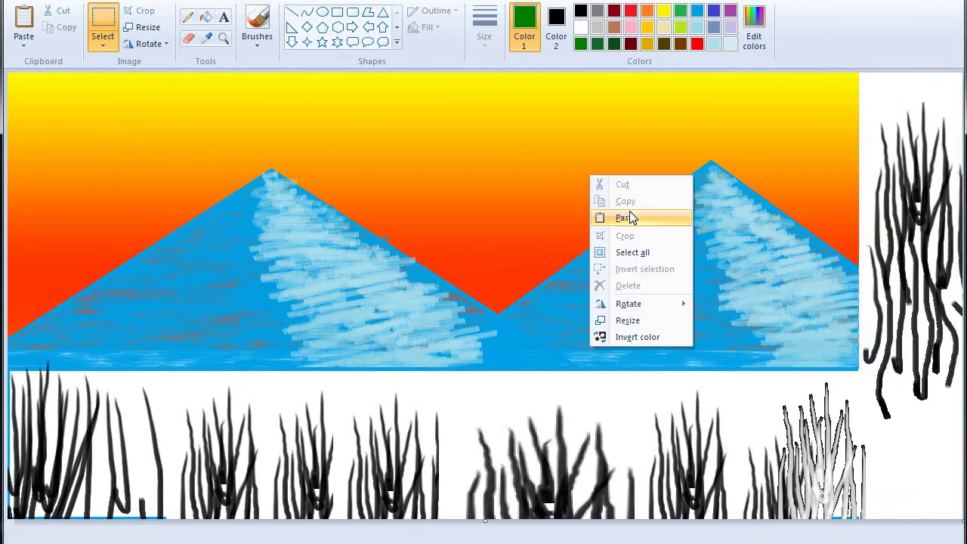
click(630, 218)
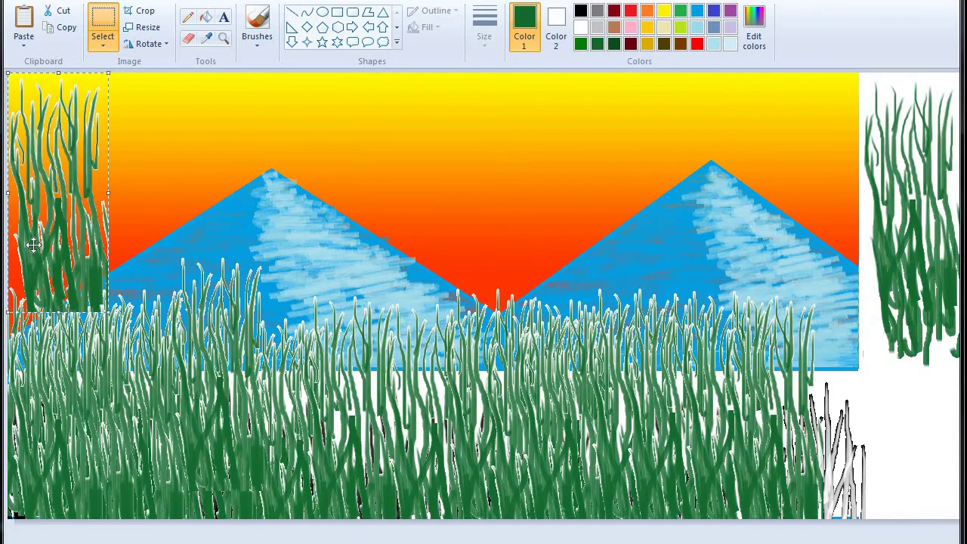
- Place the pasted green grass clump at the right end of the meadow and another copy below the first mountain's snowy slope
drag(34, 244, 800, 459)
key(ctrl+v)
drag(10, 185, 339, 385)
key(ctrl+z)
drag(75, 198, 283, 372)
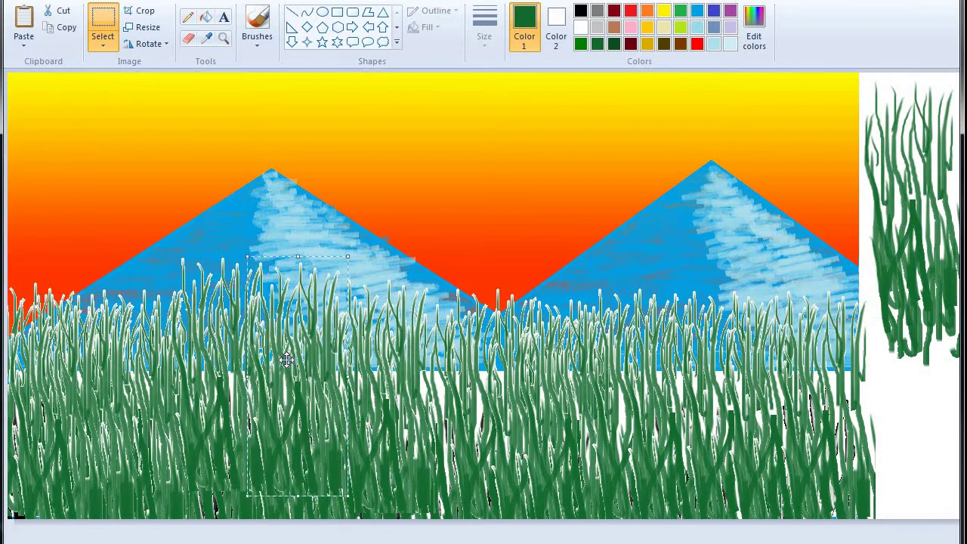
- Paste two more green grass clumps into the lower part of the meadow, around and left of the canvas's middle
key(ctrl+v)
drag(107, 229, 479, 459)
key(ctrl+v)
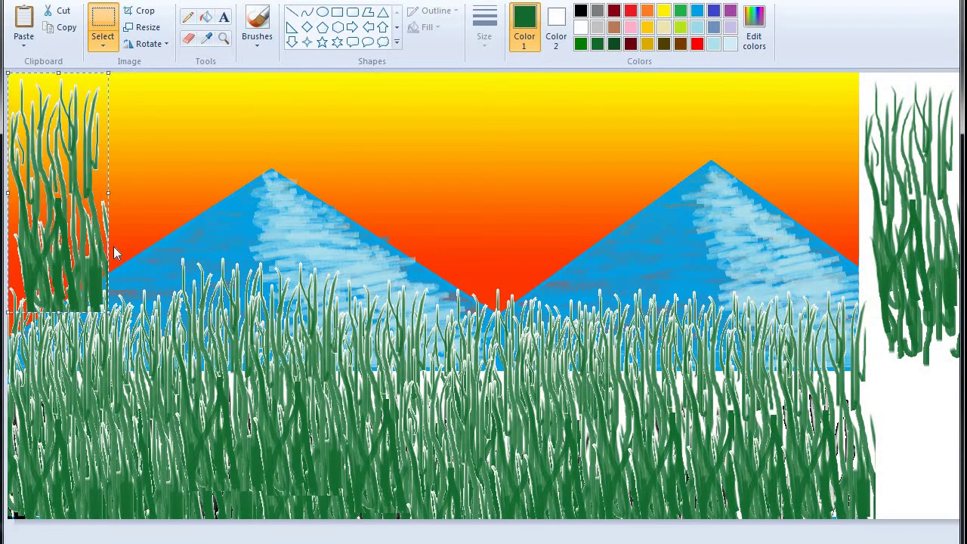
drag(81, 187, 364, 462)
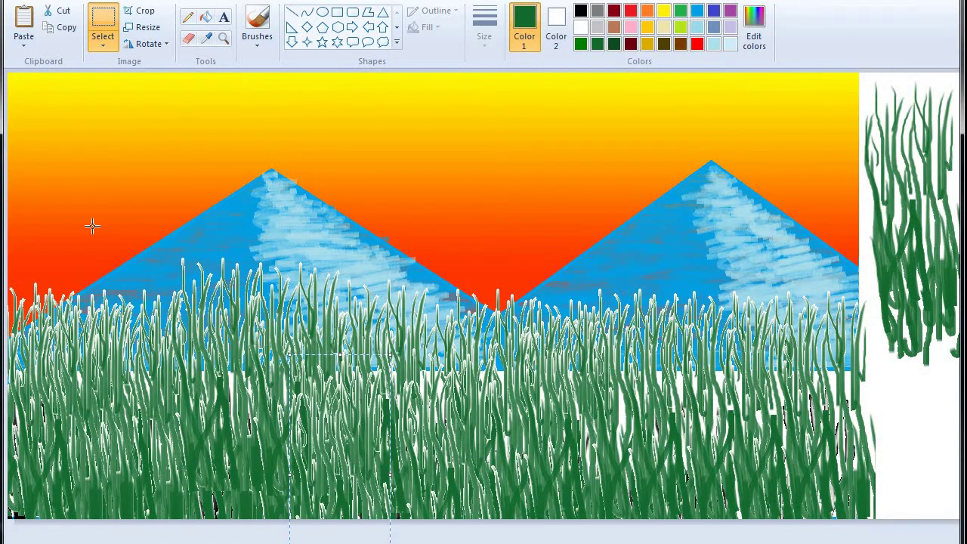
- Paste three green grass clumps and overlap them in the meadow below the second mountain
key(ctrl+v)
drag(45, 176, 756, 495)
key(ctrl+v)
drag(72, 207, 677, 462)
key(ctrl+v)
drag(73, 186, 701, 396)
- Paste four green grass clumps and spread them over the meadow from its left edge to below the first mountain's peak
key(ctrl+v)
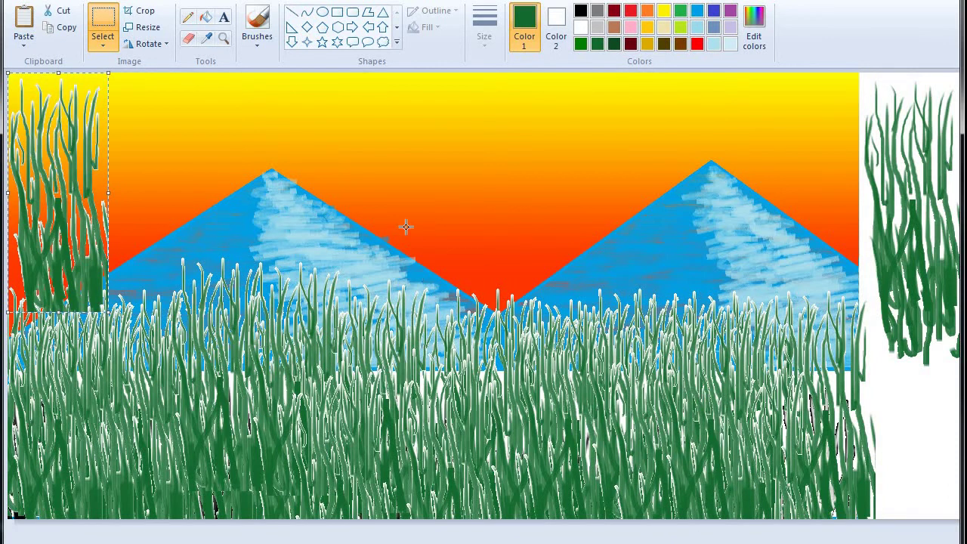
drag(70, 150, 52, 408)
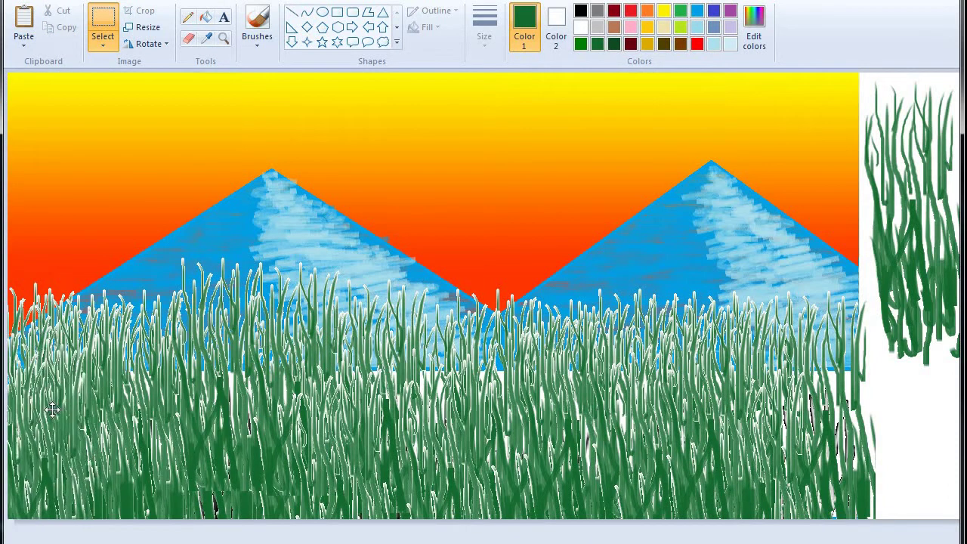
key(ctrl+v)
drag(98, 311, 125, 510)
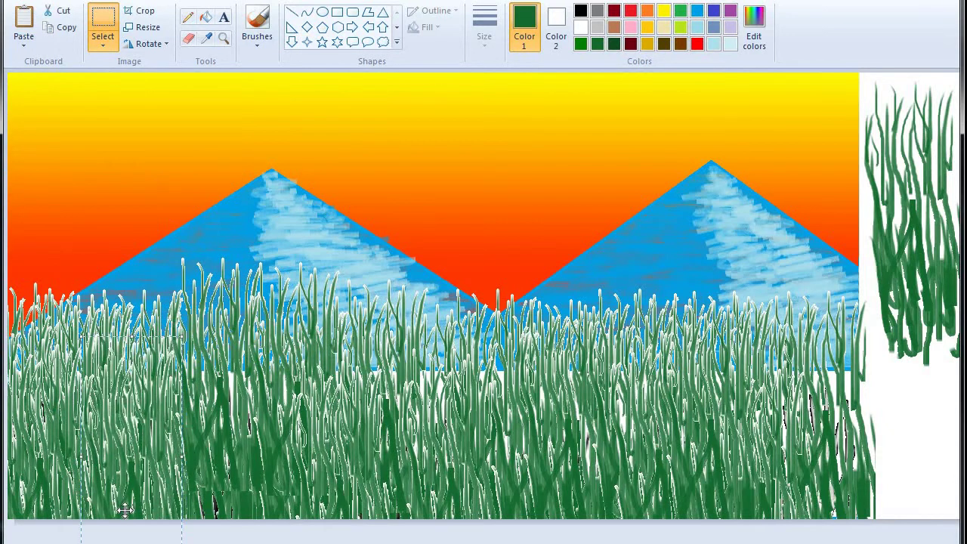
key(ctrl+v)
drag(51, 157, 248, 442)
key(ctrl+v)
drag(67, 228, 216, 507)
- Paste two green grass clumps low in the meadow, just right of the canvas's middle
key(ctrl+v)
drag(79, 268, 549, 525)
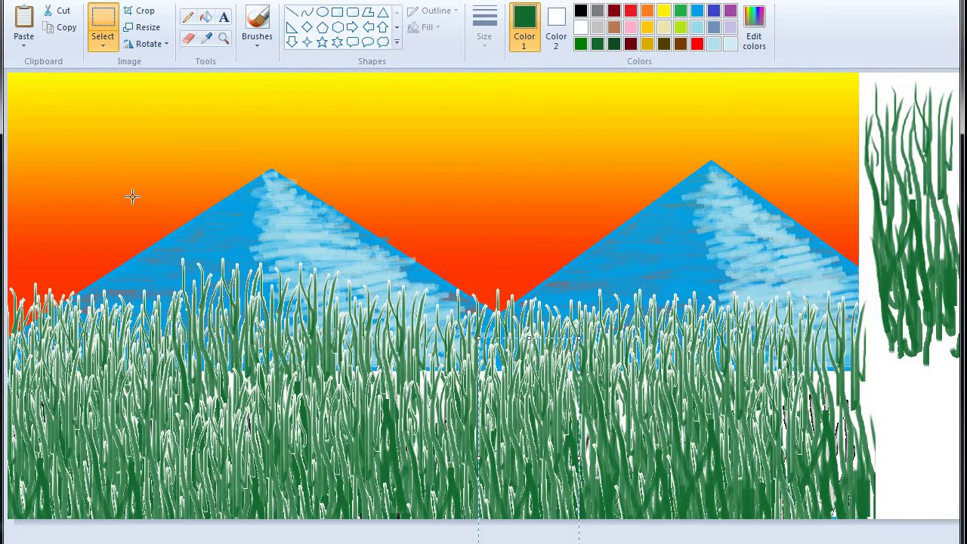
key(ctrl+v)
drag(85, 161, 321, 391)
click(561, 437)
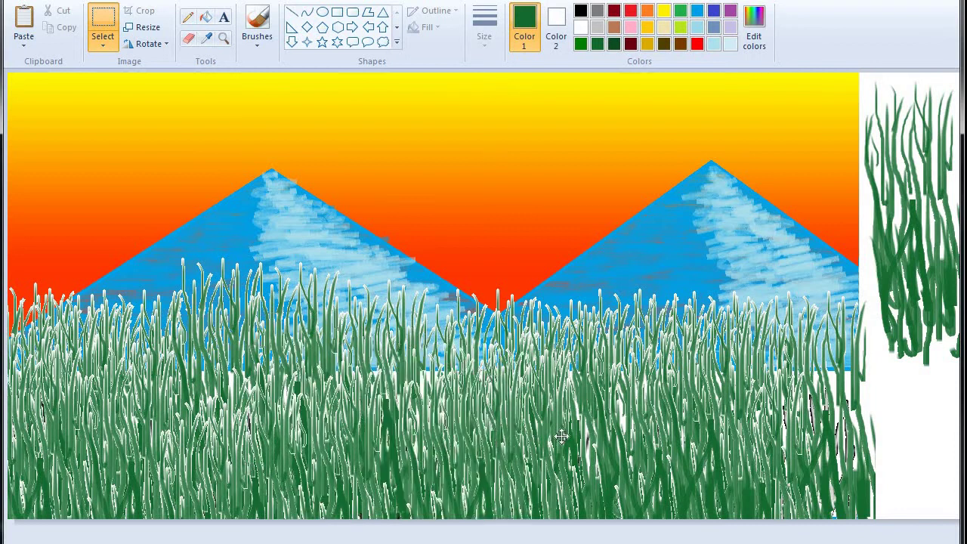
drag(561, 437, 605, 438)
- Paste two green grass clumps over the meadow below the first mountain, deleting one surplus copy
key(ctrl+v)
drag(83, 227, 268, 353)
key(ctrl+v)
key(Delete)
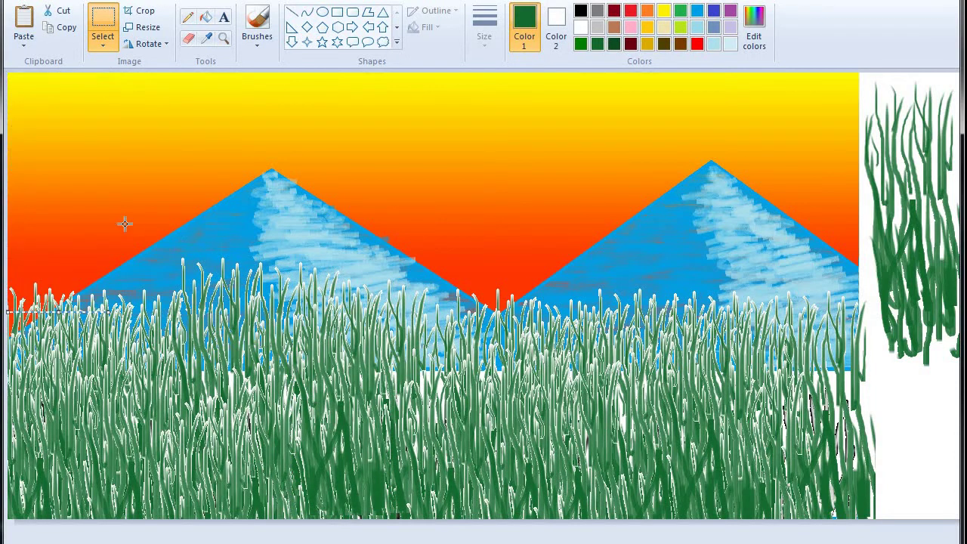
key(ctrl+v)
drag(62, 201, 244, 410)
- Paste three green grass clumps, one below the second mountain and two filling the meadow just left of the canvas's middle
key(ctrl+v)
drag(29, 179, 672, 455)
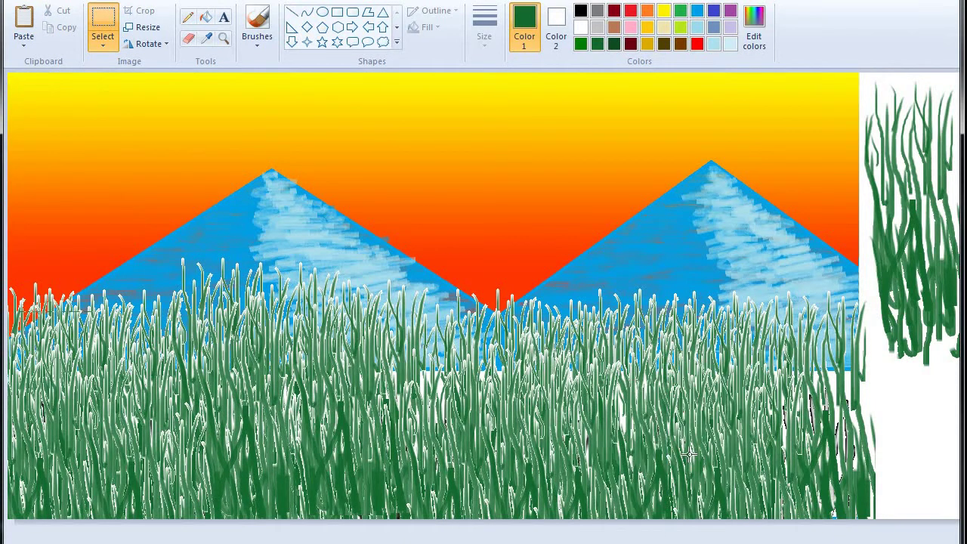
key(ctrl+v)
drag(78, 160, 480, 403)
key(ctrl+v)
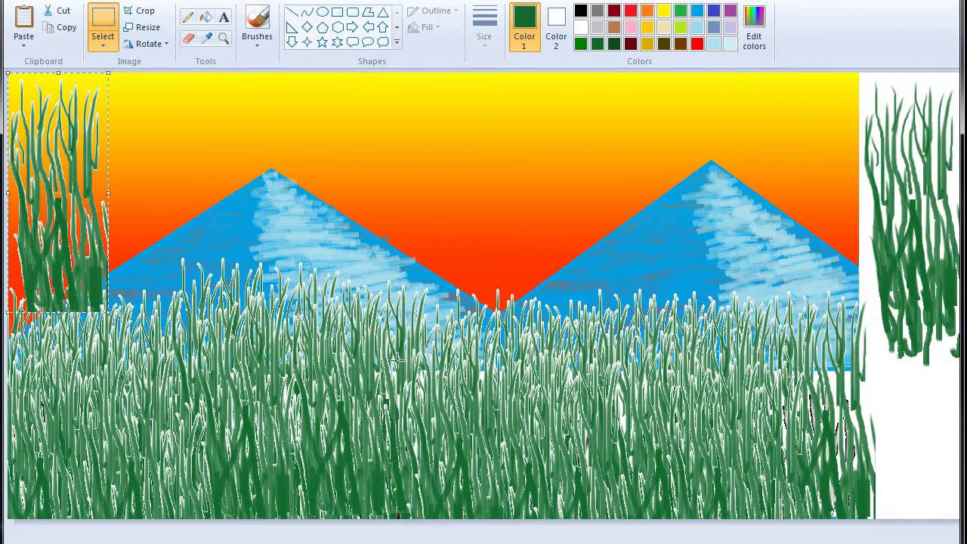
drag(101, 195, 468, 404)
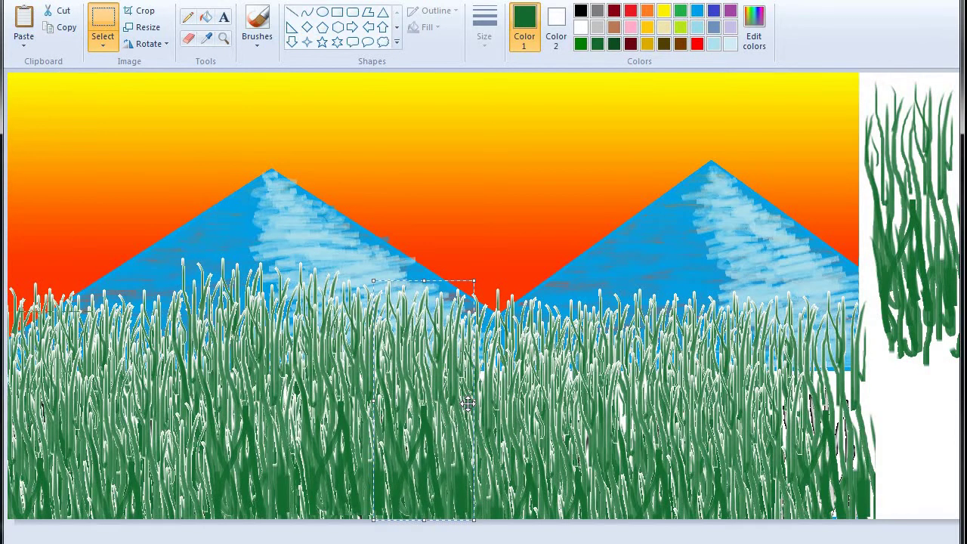
- Paste three green grass clumps over the meadow's right end, below the second mountain's right slope
key(ctrl+v)
drag(60, 189, 842, 446)
key(ctrl+v)
drag(77, 204, 837, 415)
key(ctrl+v)
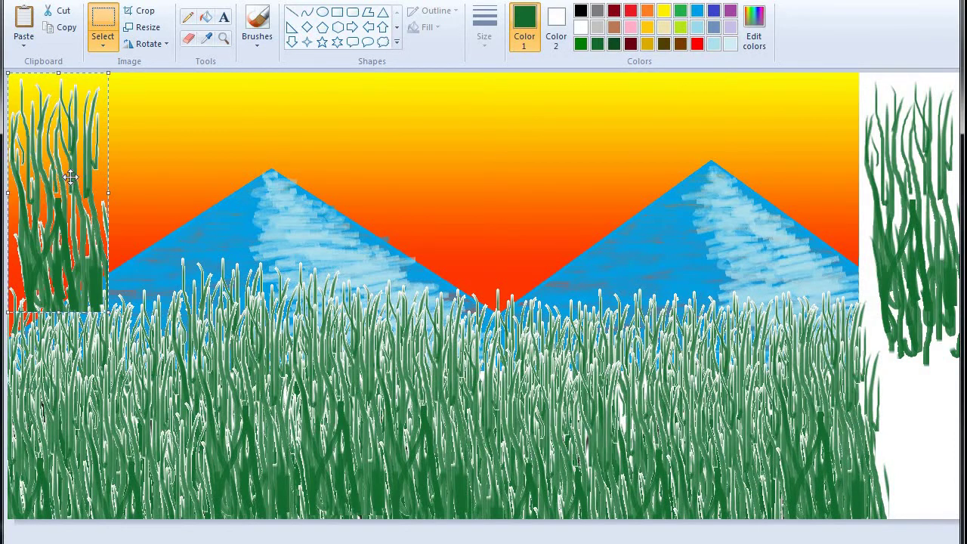
drag(70, 176, 831, 421)
- Paste three green grass clumps side by side low in the meadow, from below the first mountain's peak to its right foot
key(ctrl+v)
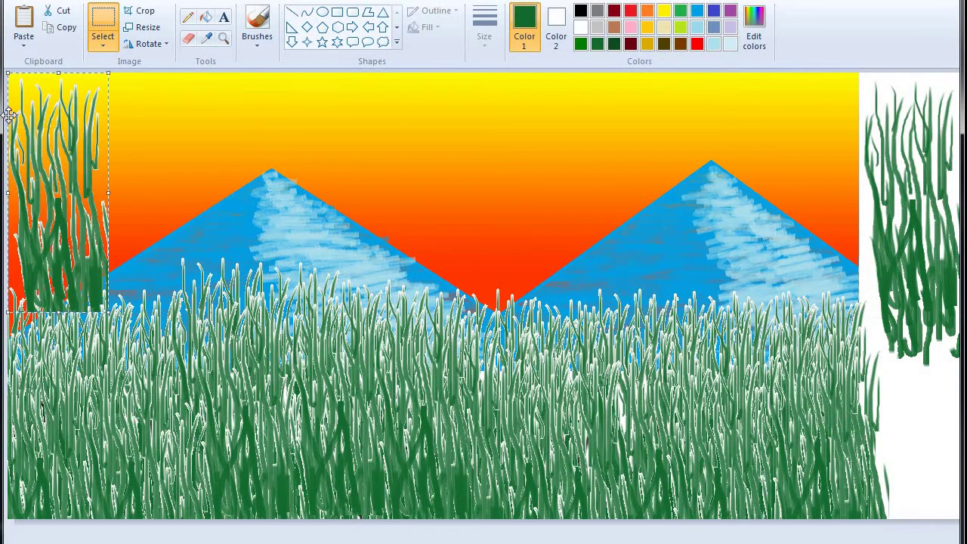
drag(46, 174, 420, 411)
key(ctrl+v)
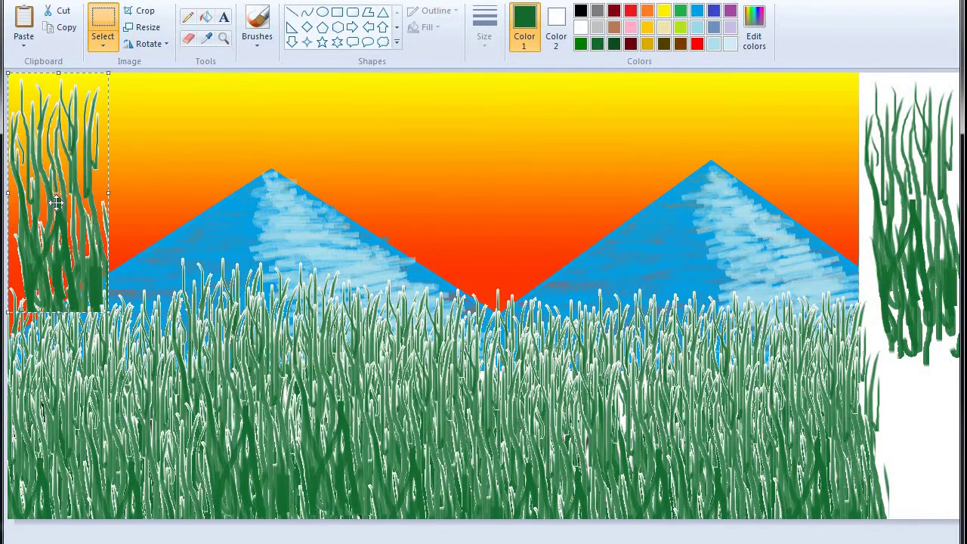
drag(57, 202, 317, 441)
key(ctrl+v)
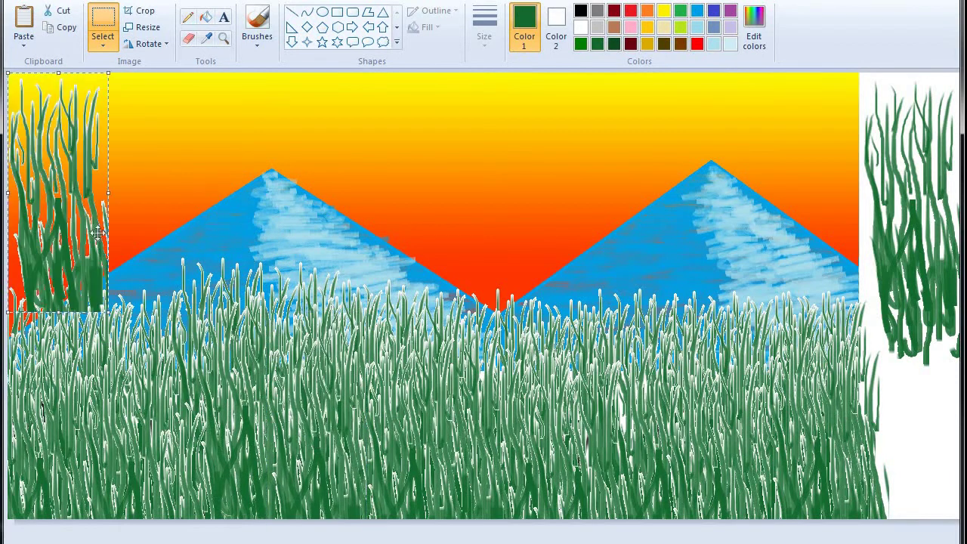
drag(102, 250, 247, 472)
- Paste four green grass clumps along the meadow's bottom edge, one right of the middle and three toward the left end
key(ctrl+v)
drag(61, 196, 557, 518)
key(ctrl+v)
drag(76, 196, 65, 512)
key(ctrl+v)
drag(80, 300, 152, 541)
key(ctrl+v)
drag(70, 188, 220, 474)
- Paste three green grass clumps along the meadow's bottom edge, two below the first mountain's right slope and one right of the middle
key(ctrl+v)
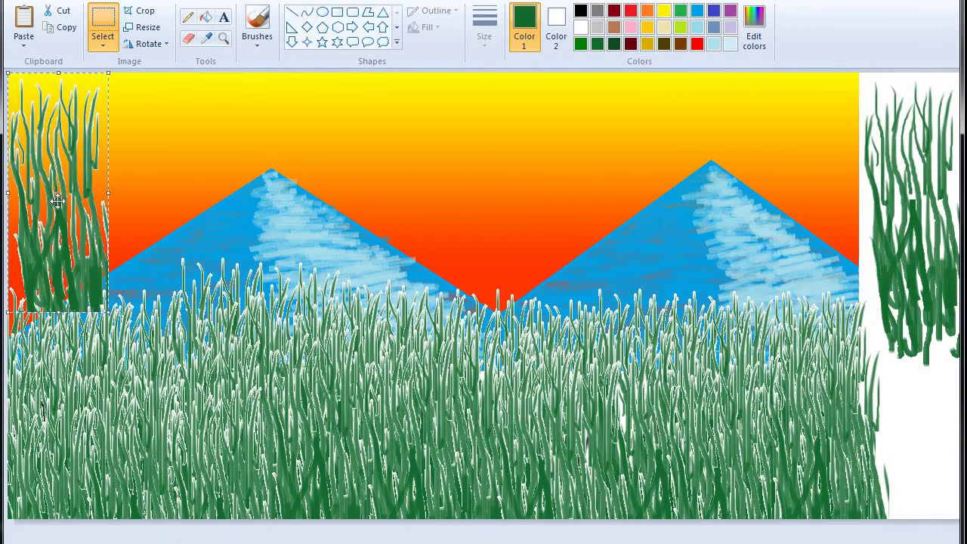
drag(58, 200, 313, 528)
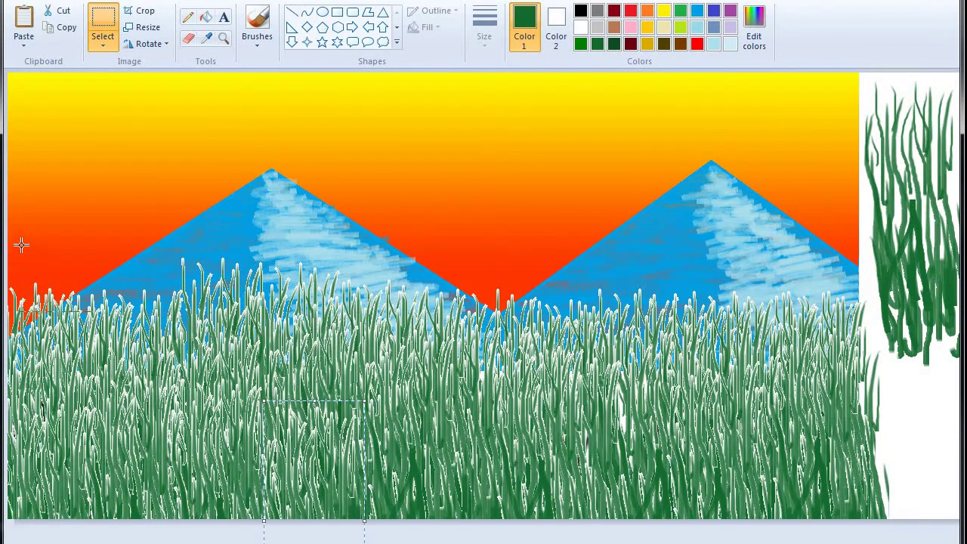
key(ctrl+v)
drag(38, 211, 394, 524)
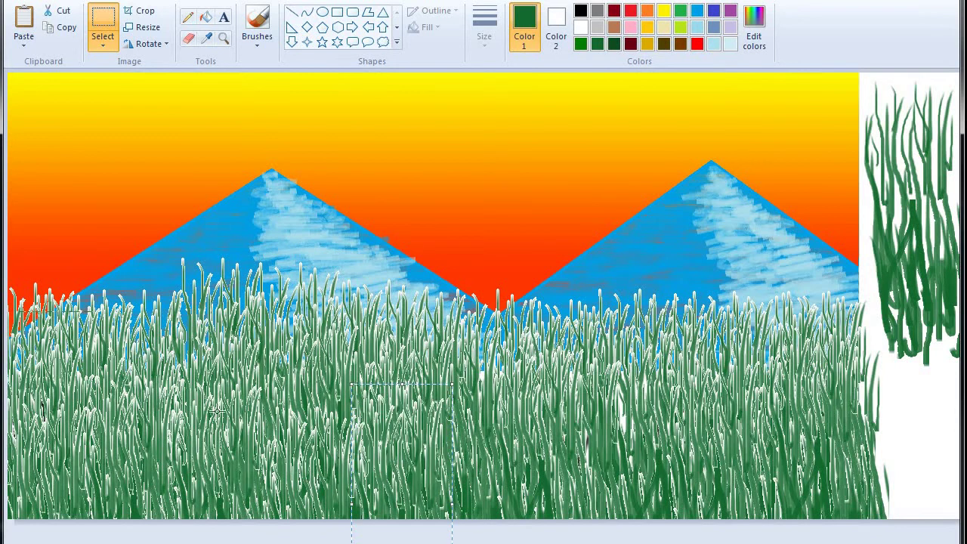
key(ctrl+v)
drag(102, 288, 544, 540)
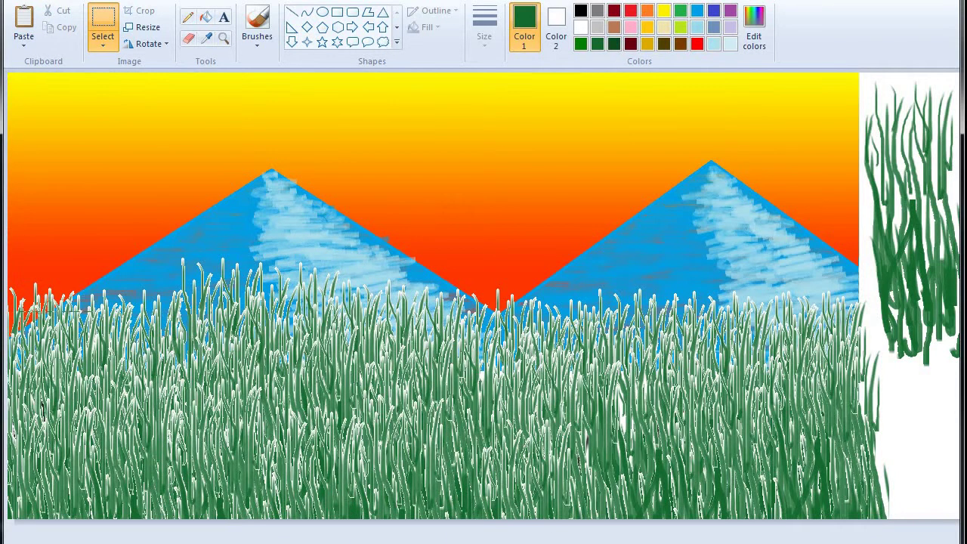
- Paste three green grass clumps along the meadow's bottom edge, from below the second mountain's peak to the right end
key(ctrl+v)
drag(91, 277, 682, 529)
key(ctrl+v)
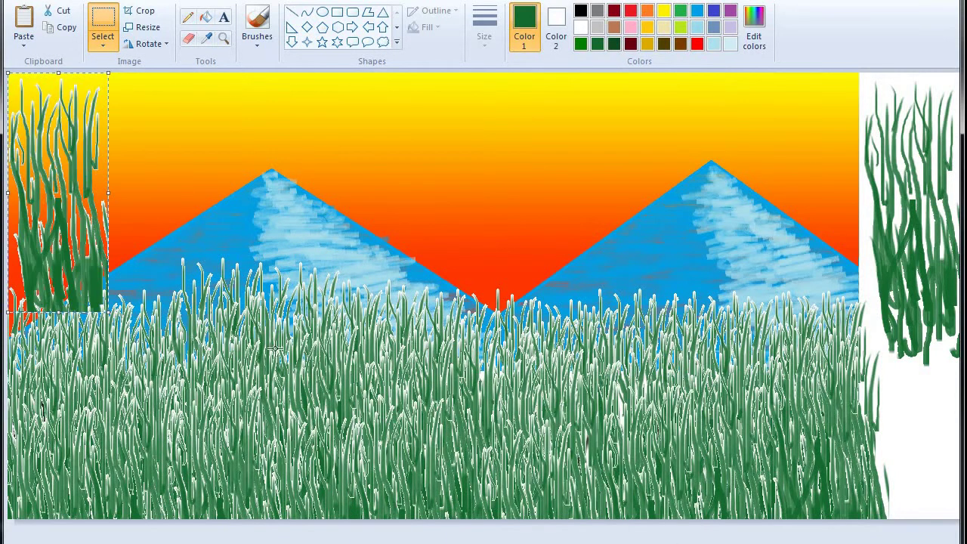
drag(60, 215, 758, 519)
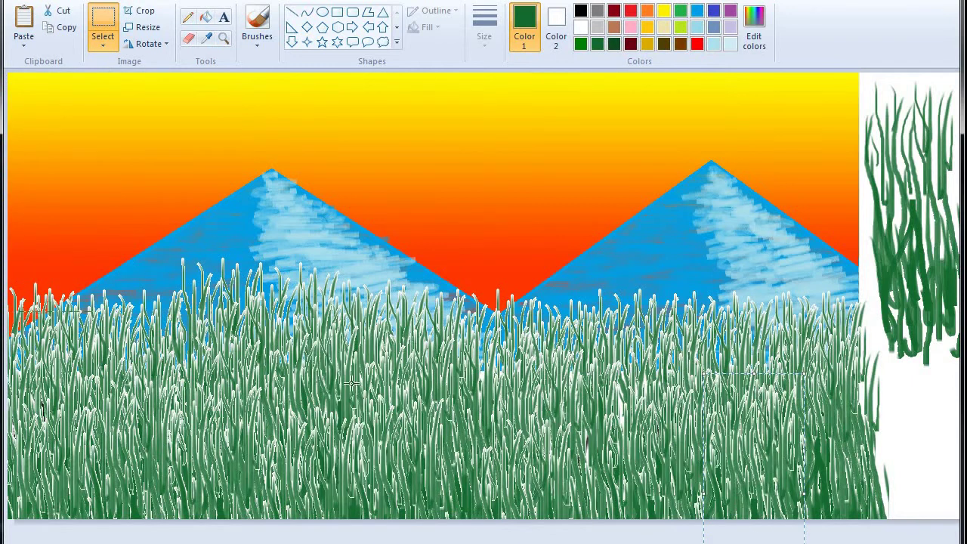
key(ctrl+v)
drag(80, 191, 853, 514)
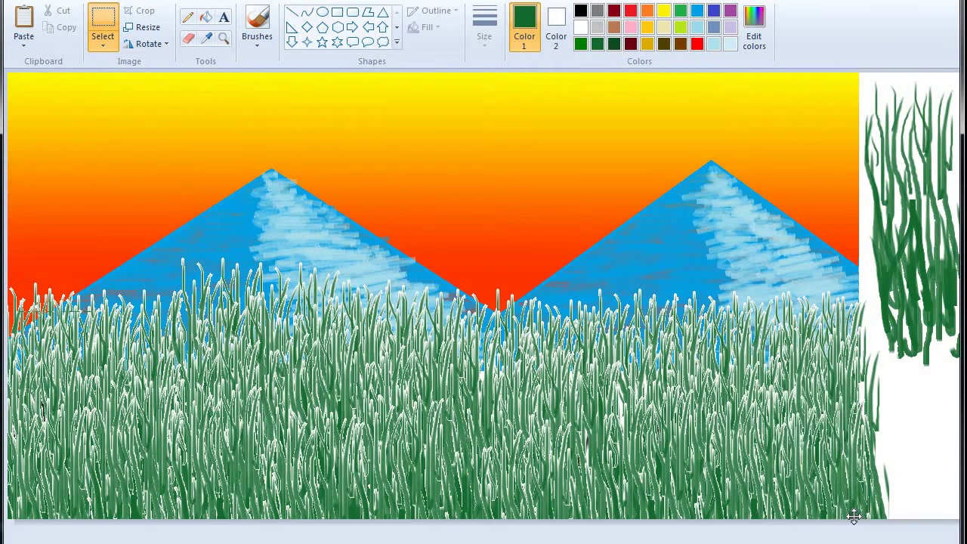
- Paste two more green grass clumps low in the meadow, one near the middle and one below the first mountain's left slope
key(ctrl+v)
drag(9, 245, 457, 483)
key(ctrl+v)
drag(47, 296, 208, 541)
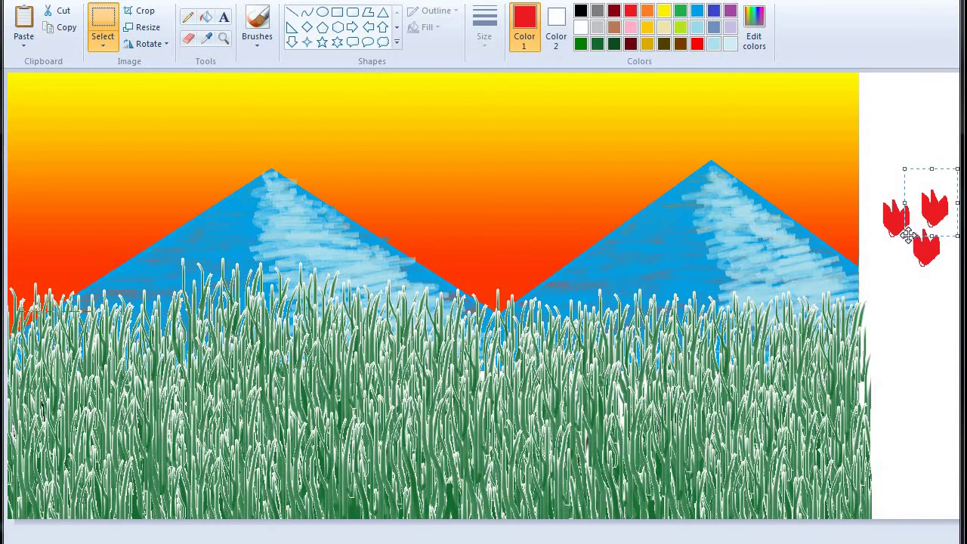
- Shrink the upper-right red tulip bloom, place it above the lower-right bloom and undo its last shift
drag(901, 236, 923, 219)
click(927, 208)
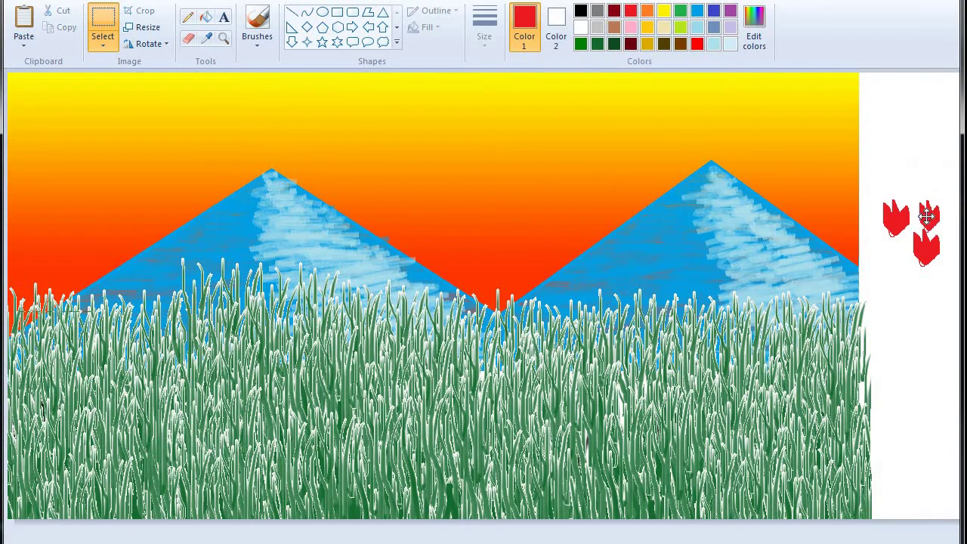
key(ctrl+z)
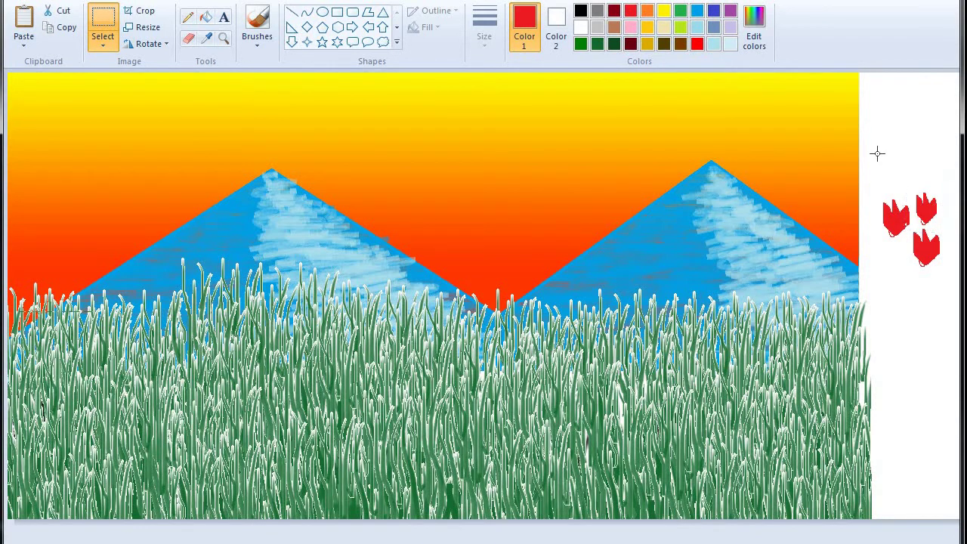
- Paste another red tulip bloom, shrink it and place it at the lower left of the bloom group beside the painting
right_click(877, 154)
click(868, 197)
click(631, 210)
drag(60, 108, 920, 255)
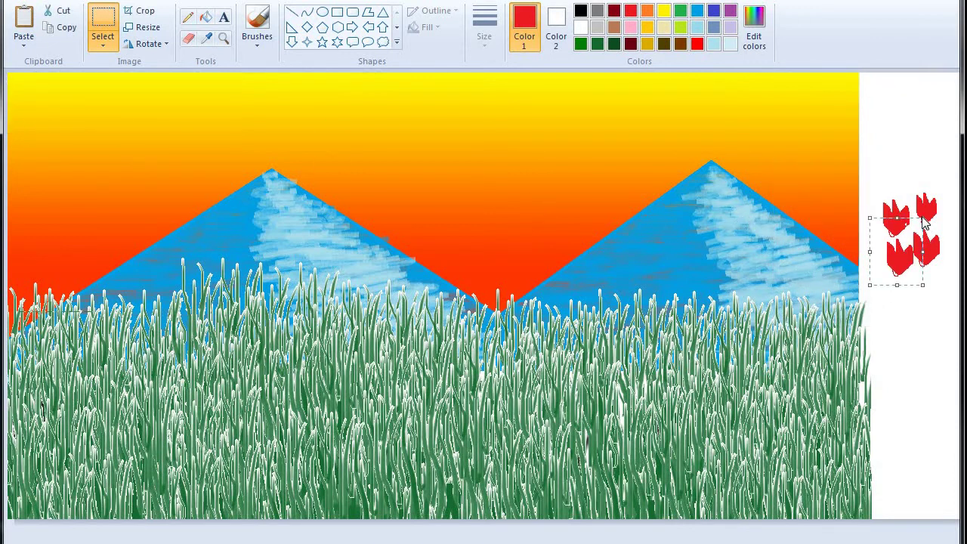
drag(923, 219, 907, 243)
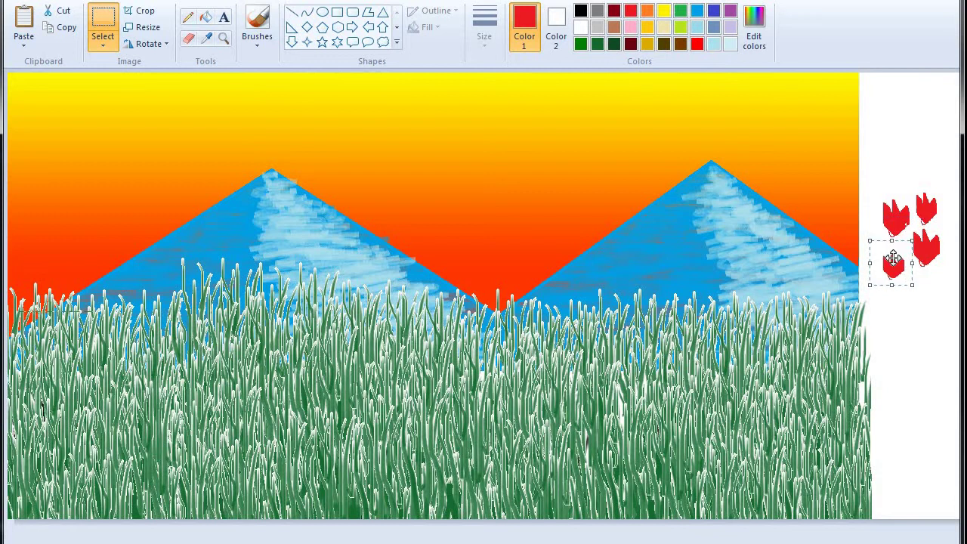
click(895, 257)
- Paste one more copy of the red tulip bloom for the group beside the painting
right_click(881, 167)
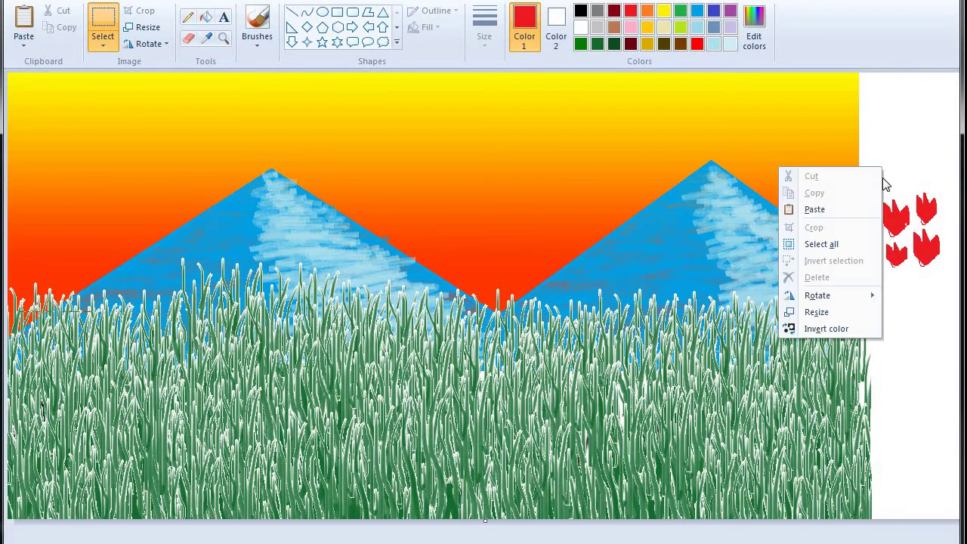
click(813, 210)
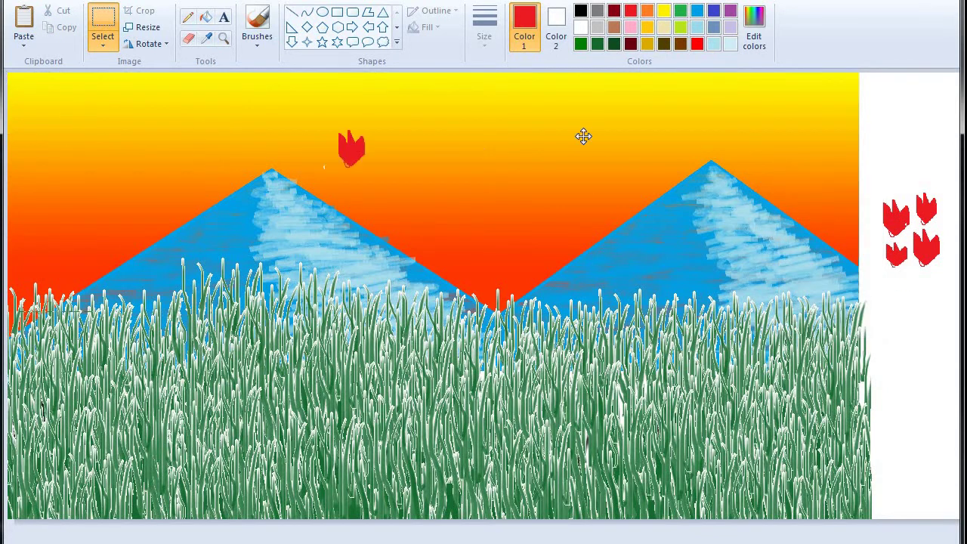